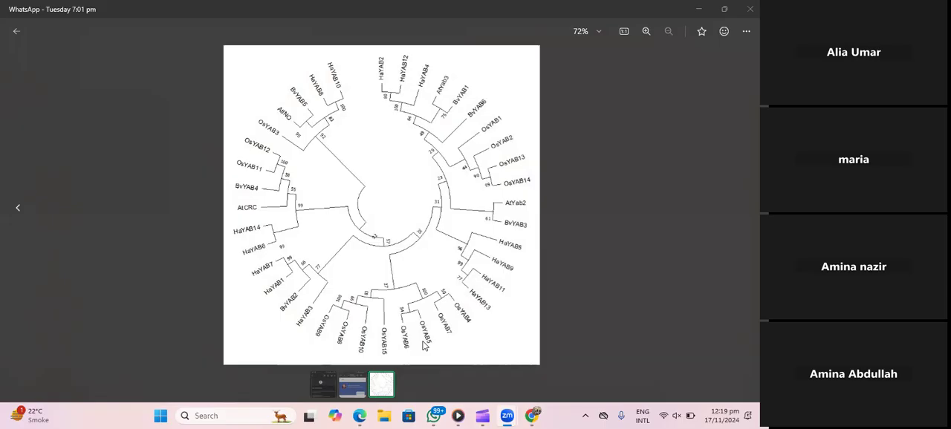
- Close the tree image in WhatsApp, search the chats for min and open the Bioinformatics Minhaj Botany group
click(15, 31)
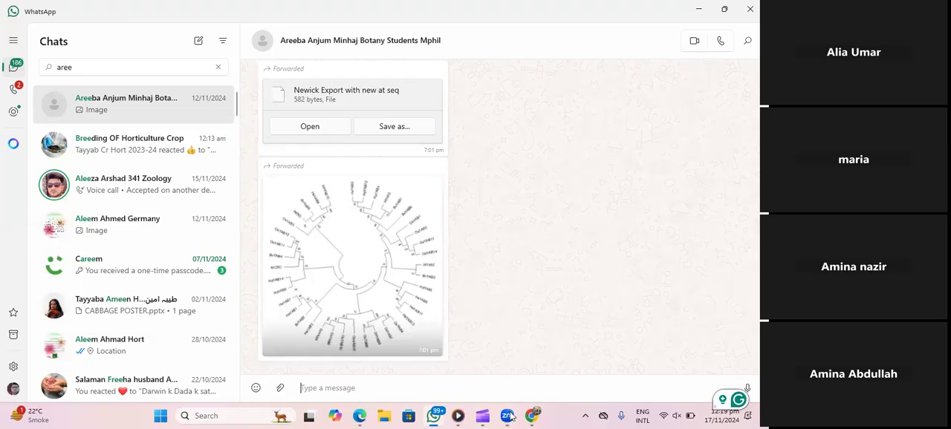
click(435, 415)
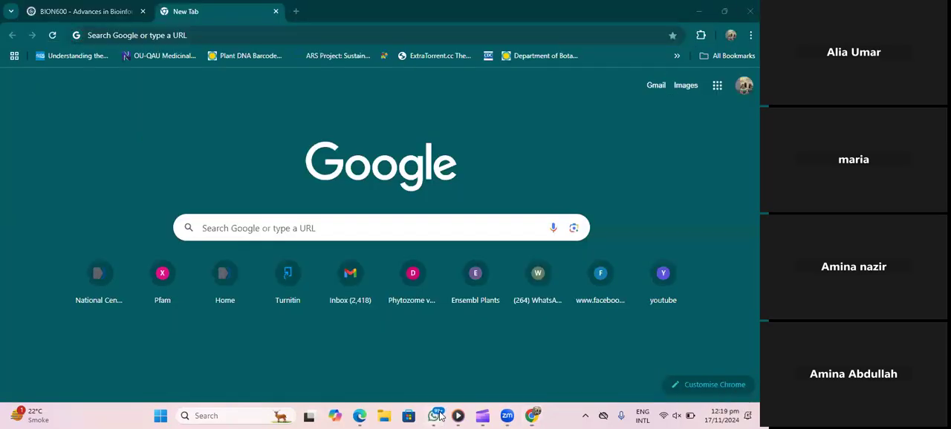
click(432, 414)
click(95, 61)
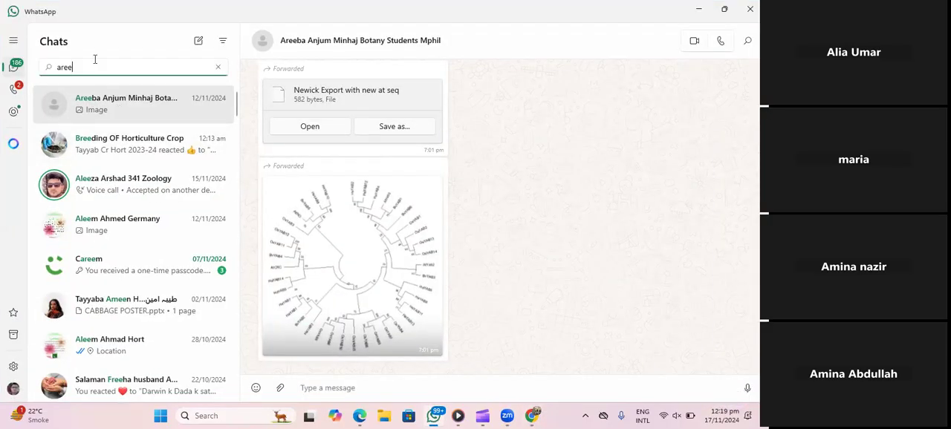
key(BackSpace)
key(BackSpace)
key(BackSpace)
key(BackSpace)
text(min)
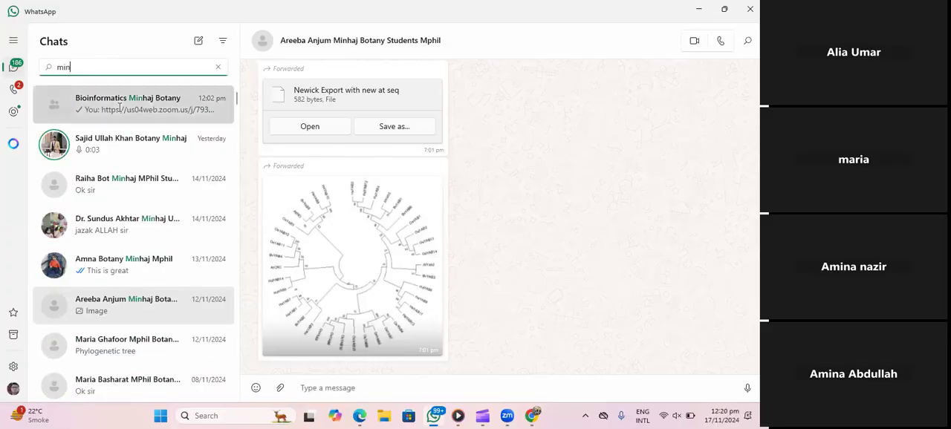
click(119, 108)
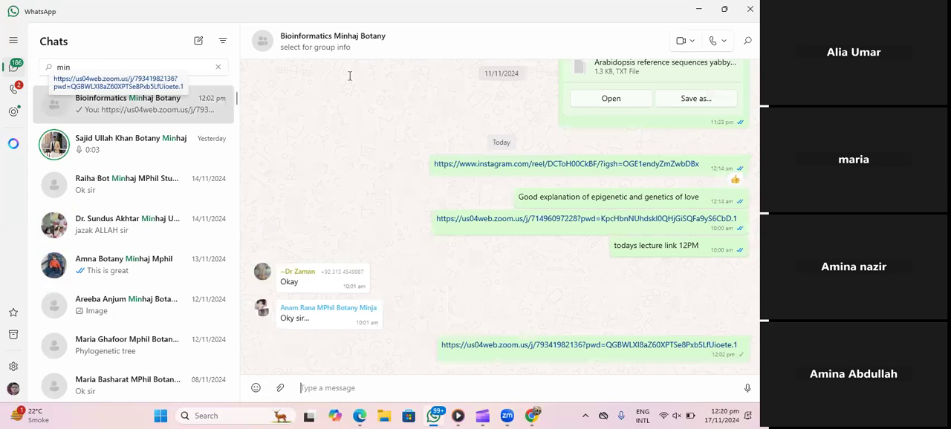
- Open Arabidopsis reference sequences yabby from the student's Desktop folder in Notepad++ and add an empty line at its end
scroll(520, 223, up, 3)
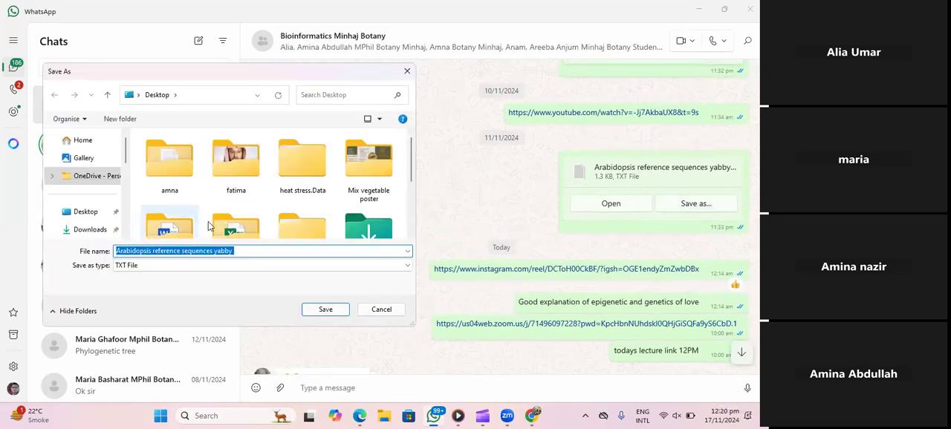
click(80, 214)
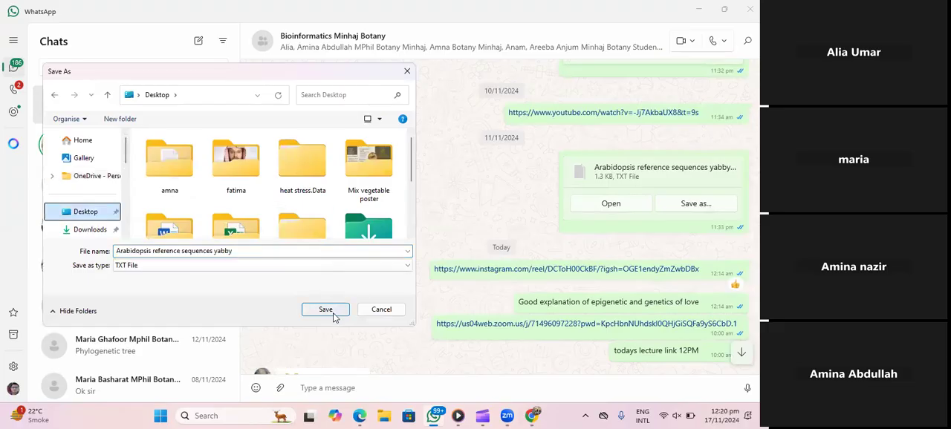
double_click(176, 160)
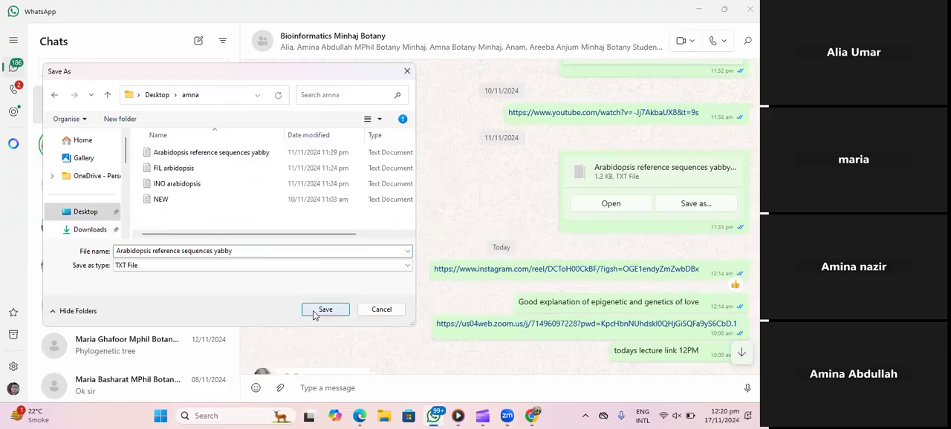
click(240, 153)
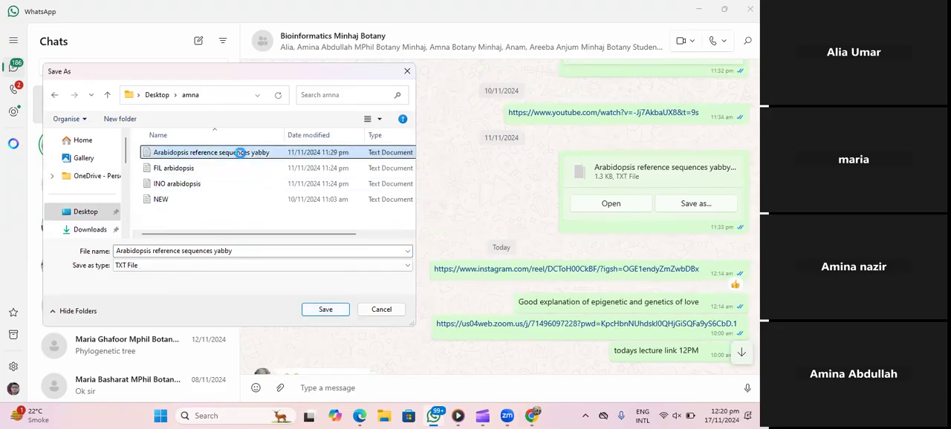
right_click(240, 153)
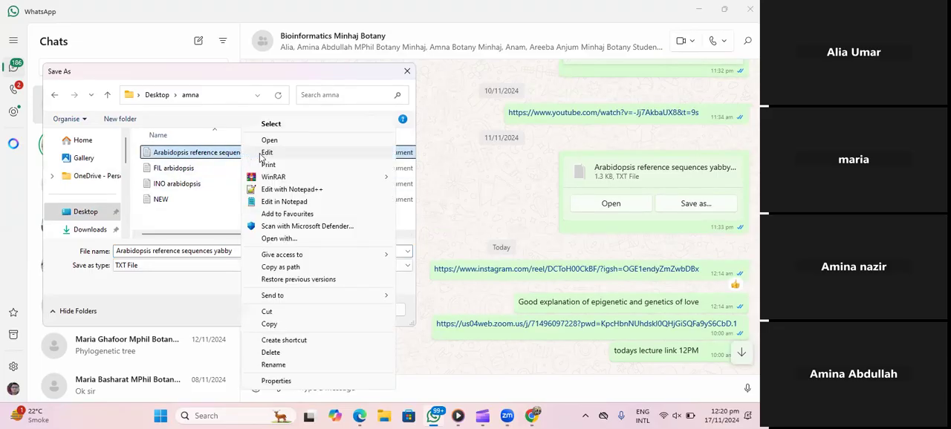
click(288, 189)
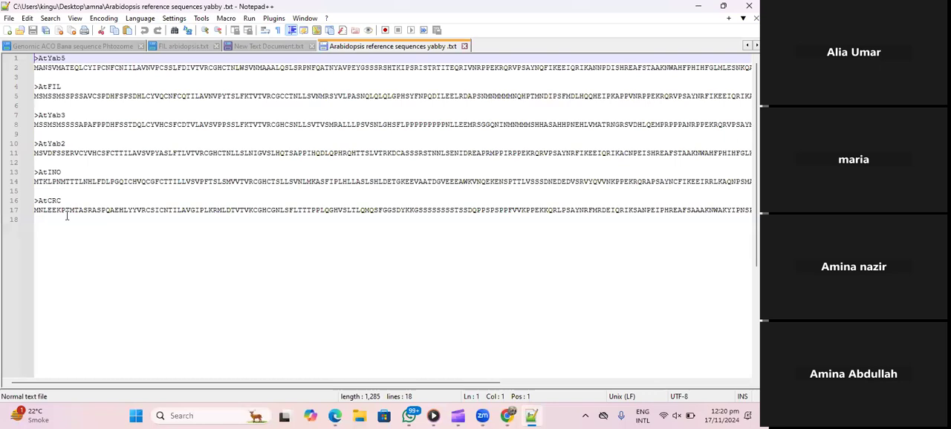
click(37, 221)
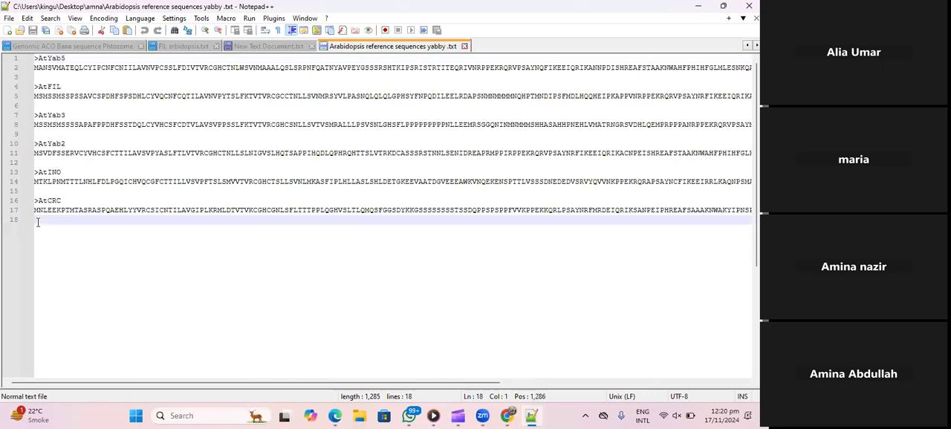
key(Return)
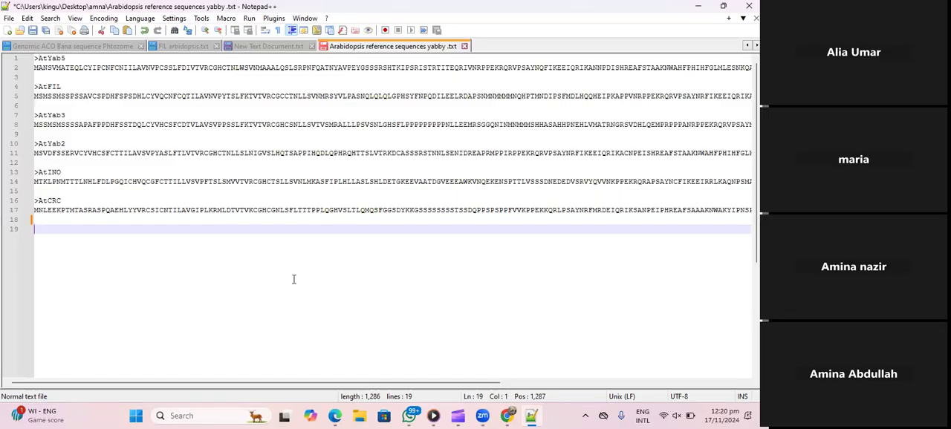
- Open the align FAS file from the student's Desktop folder in Notepad++ and examine its Arabidopsis sequence headers
click(409, 416)
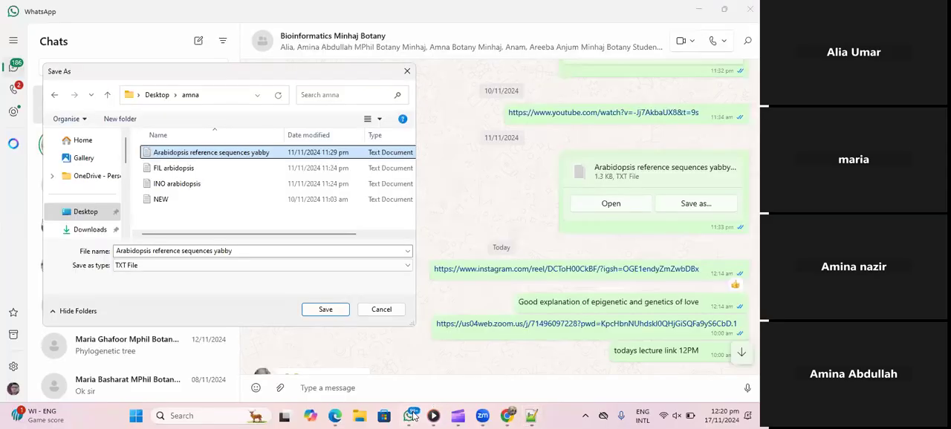
click(361, 416)
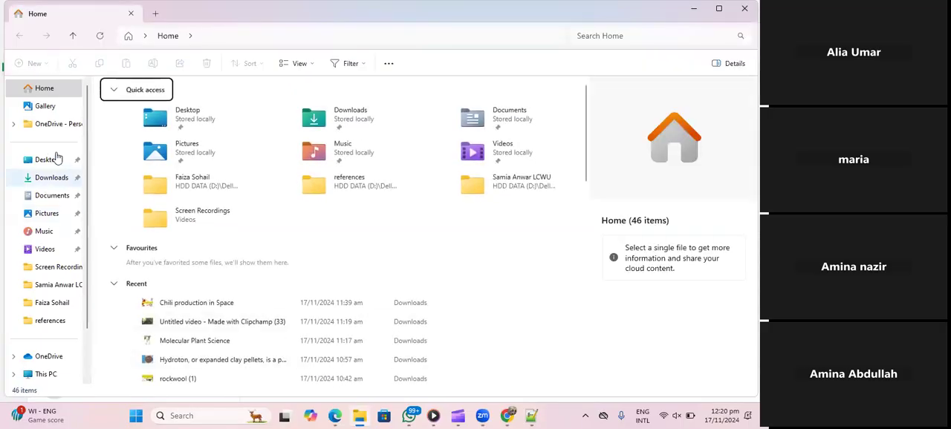
click(54, 163)
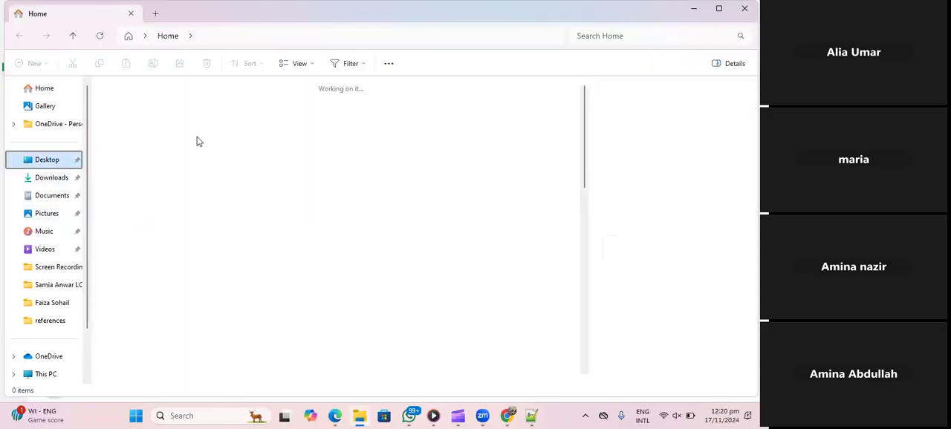
double_click(135, 120)
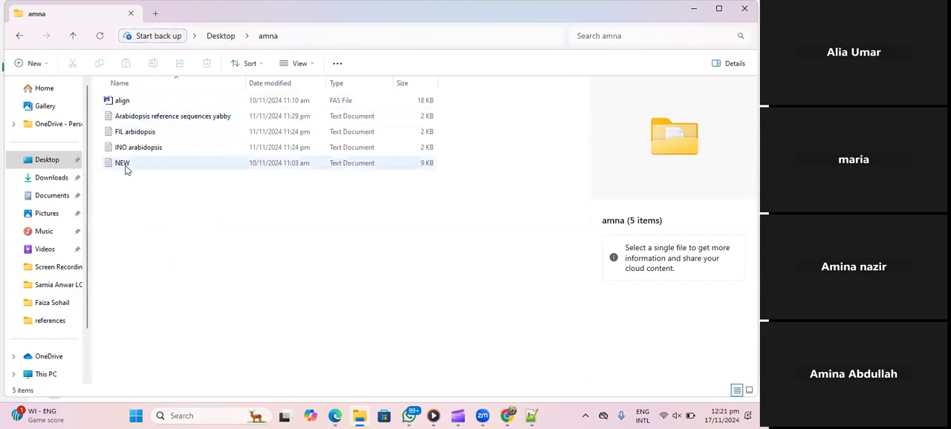
click(124, 103)
right_click(123, 106)
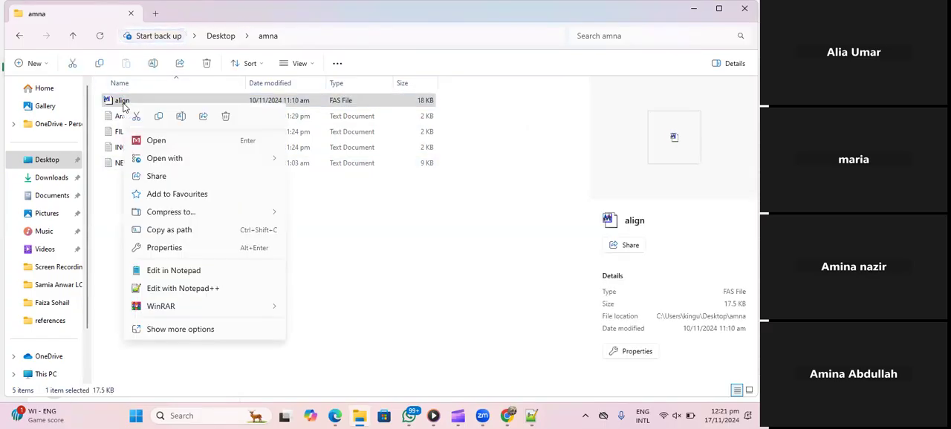
click(159, 290)
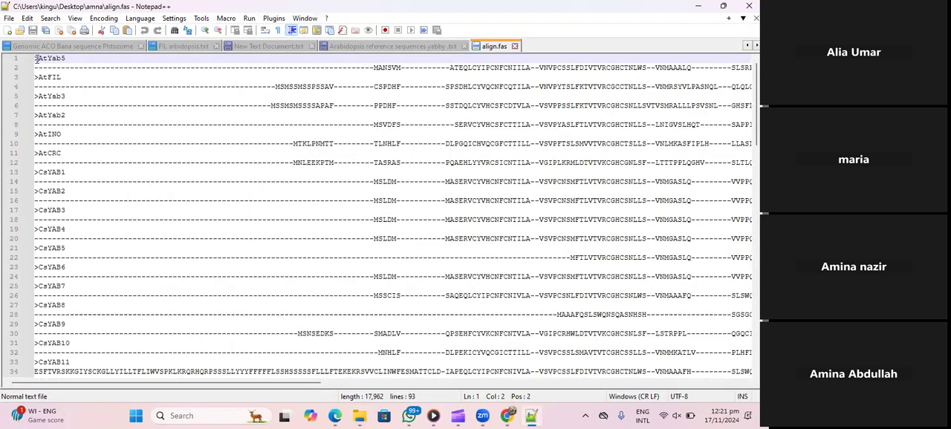
right_click(59, 99)
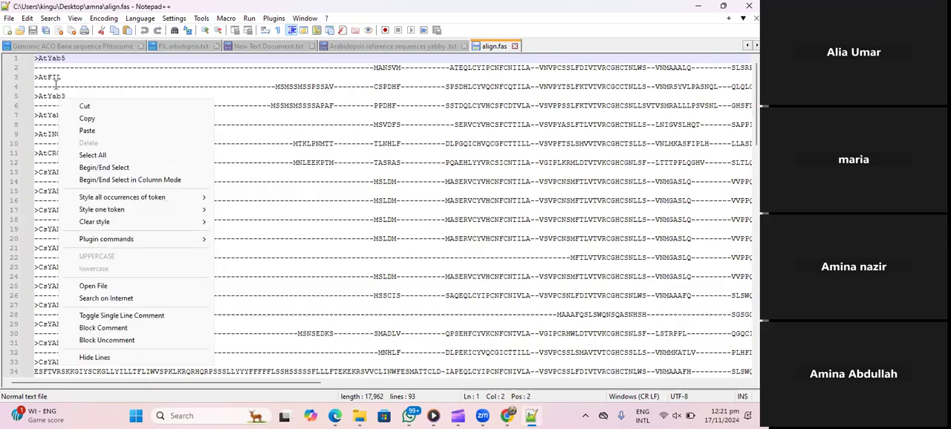
click(56, 78)
click(59, 97)
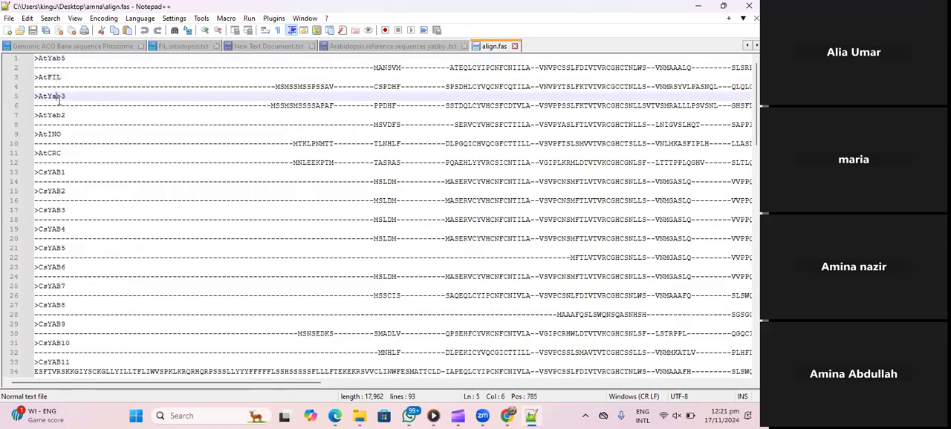
click(54, 115)
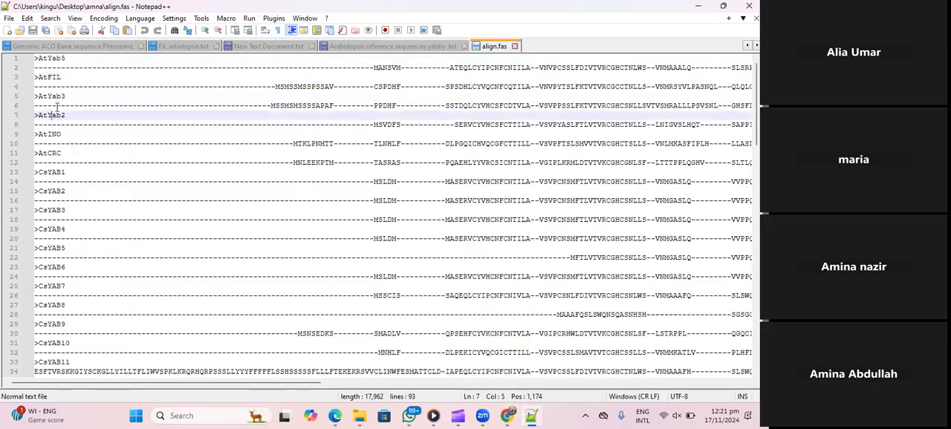
click(53, 152)
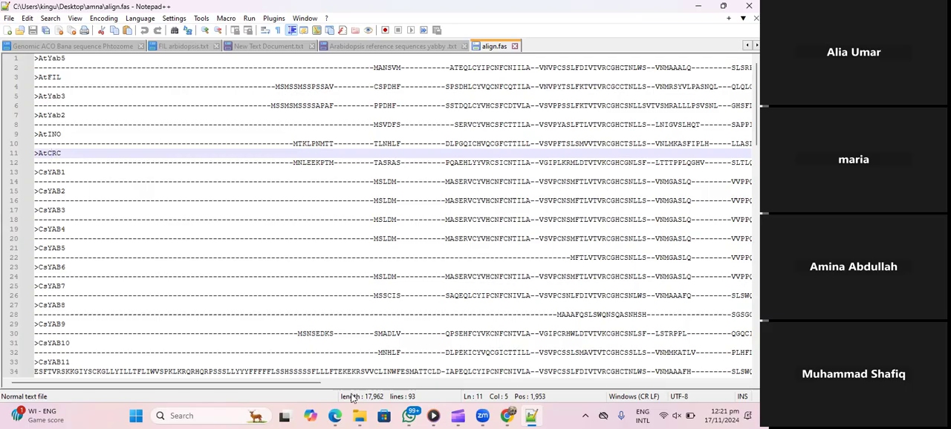
- Cancel the pending save in WhatsApp and save crop.txt from the student's chat into the student's Desktop folder
click(401, 414)
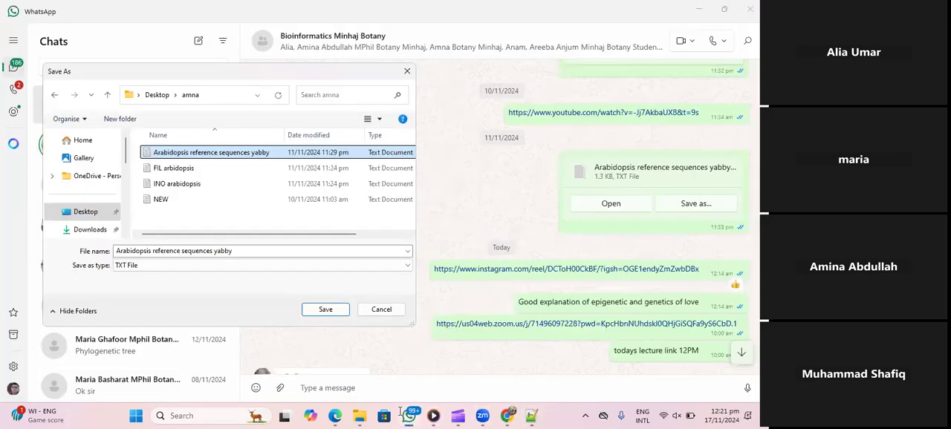
click(384, 310)
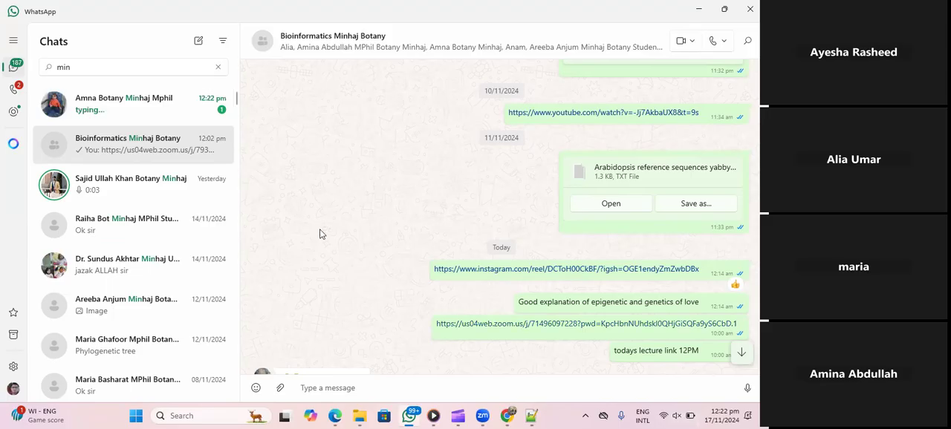
click(199, 119)
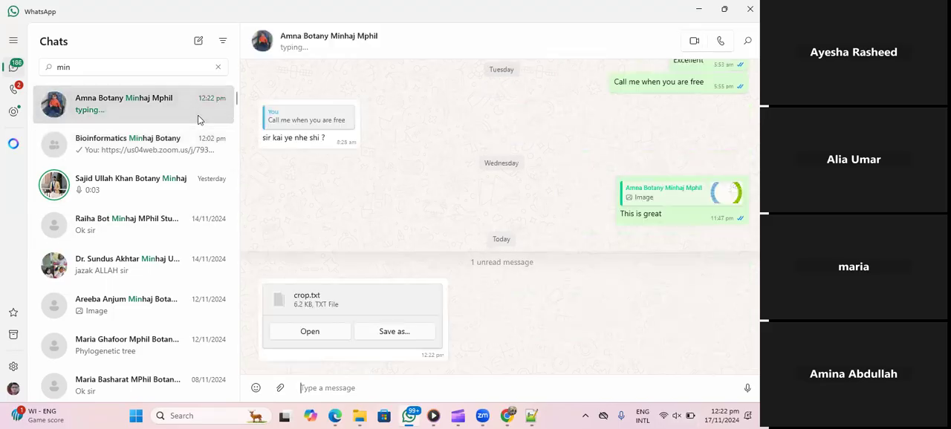
click(395, 311)
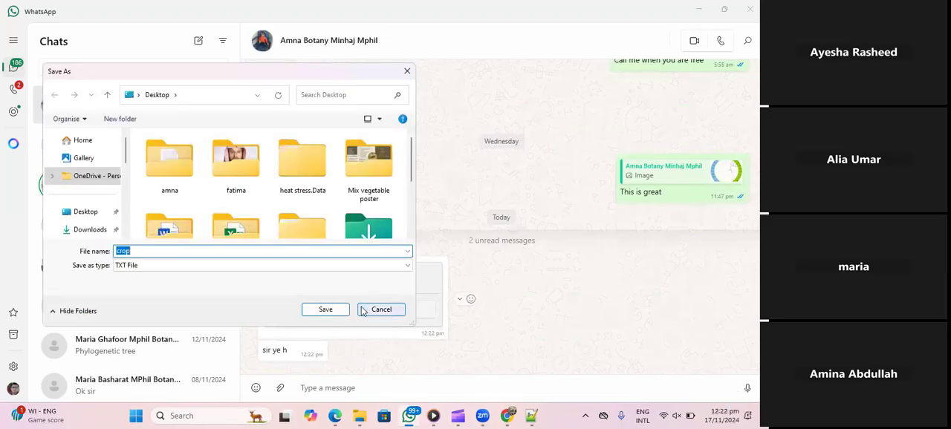
double_click(162, 165)
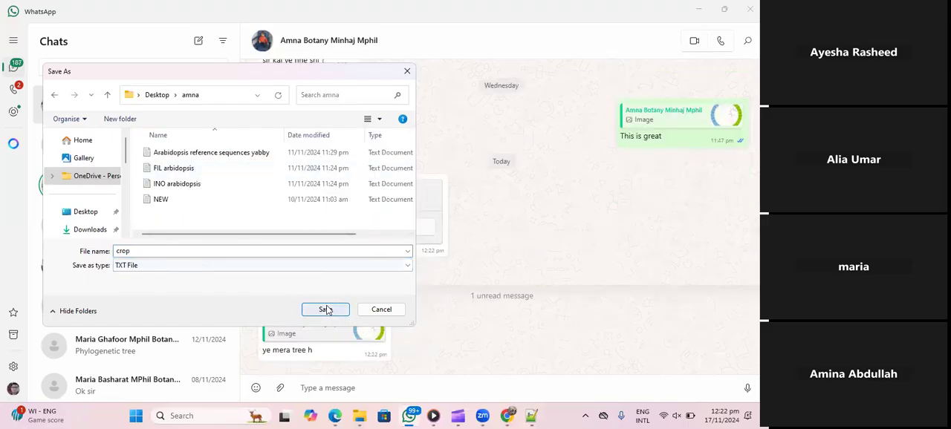
click(327, 310)
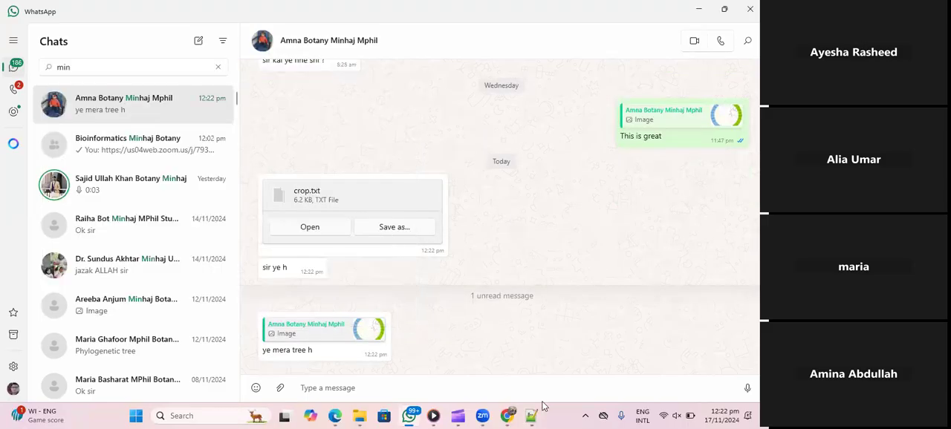
- Open the saved crop text file in Notepad++ and examine its Arabidopsis, CsYAB, OeuYAB and OsYAB sequences
click(359, 417)
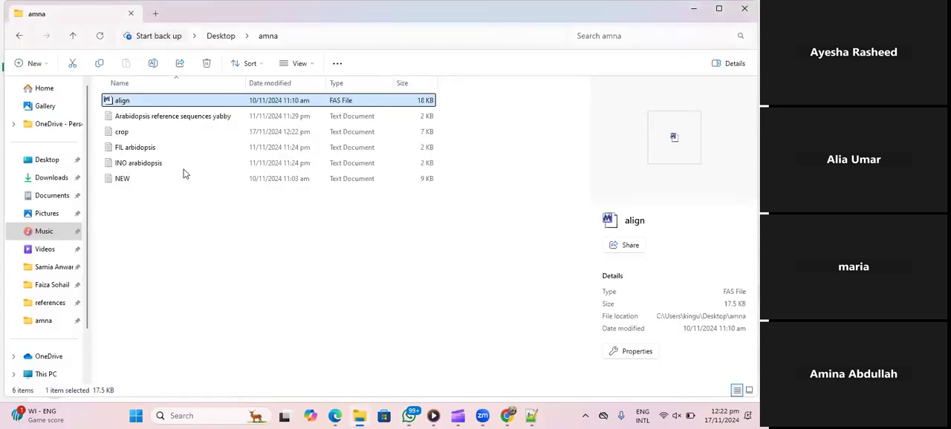
click(123, 133)
right_click(124, 133)
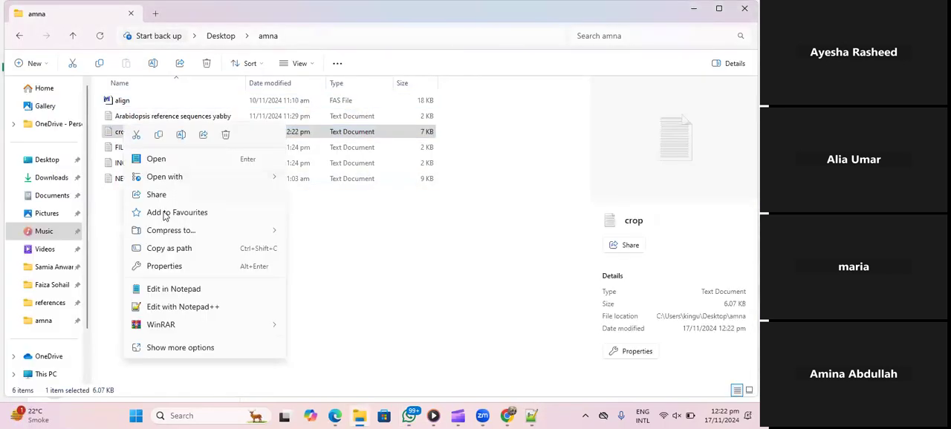
click(165, 308)
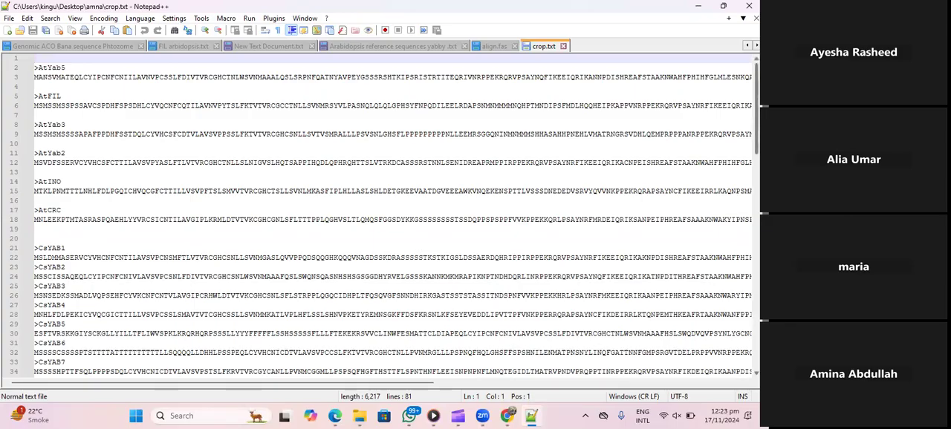
scroll(384, 222, down, 3)
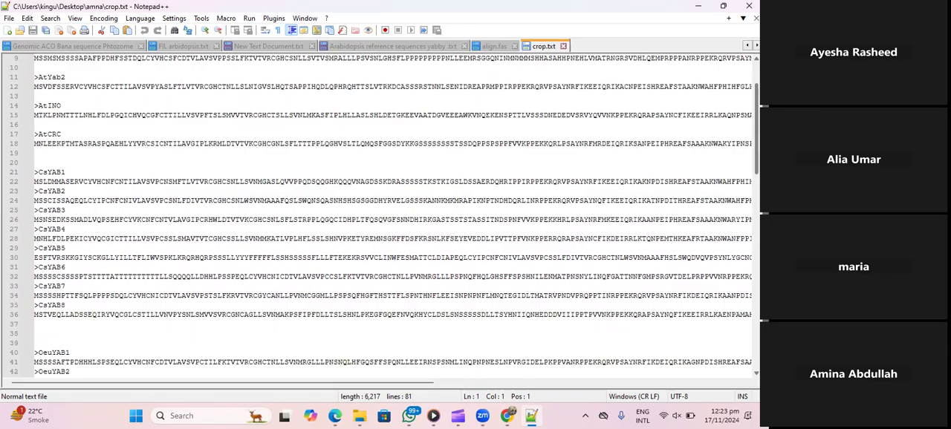
scroll(385, 222, down, 5)
scroll(385, 215, down, 8)
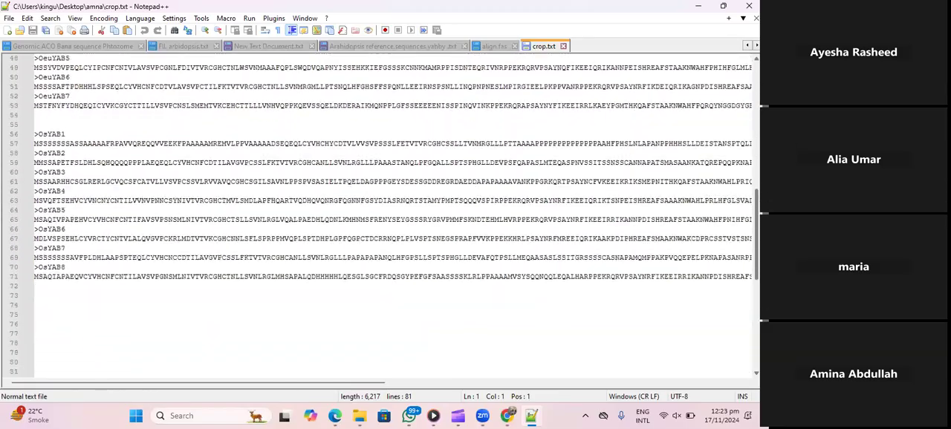
scroll(743, 138, up, 8)
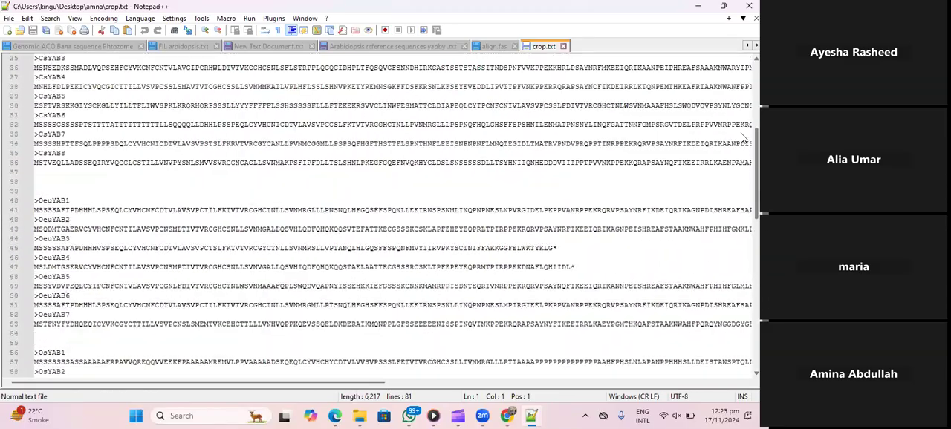
- Remove the blank line at the start of crop.txt and copy all of its sequences
scroll(743, 137, up, 6)
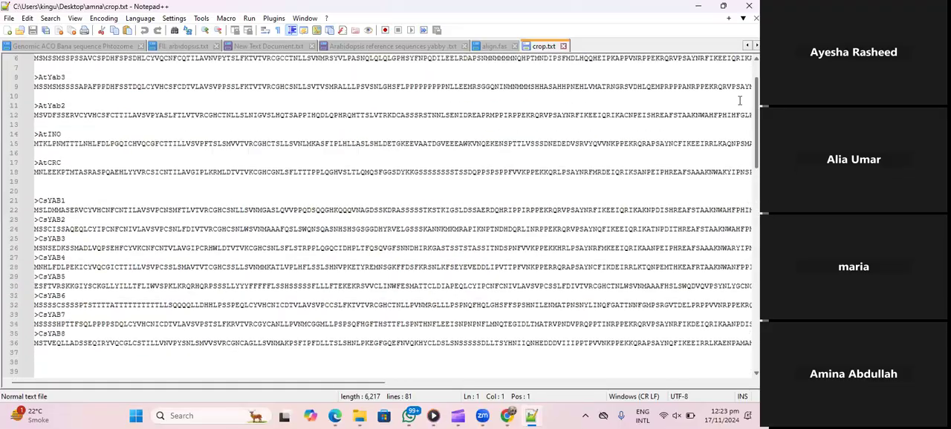
scroll(739, 101, up, 2)
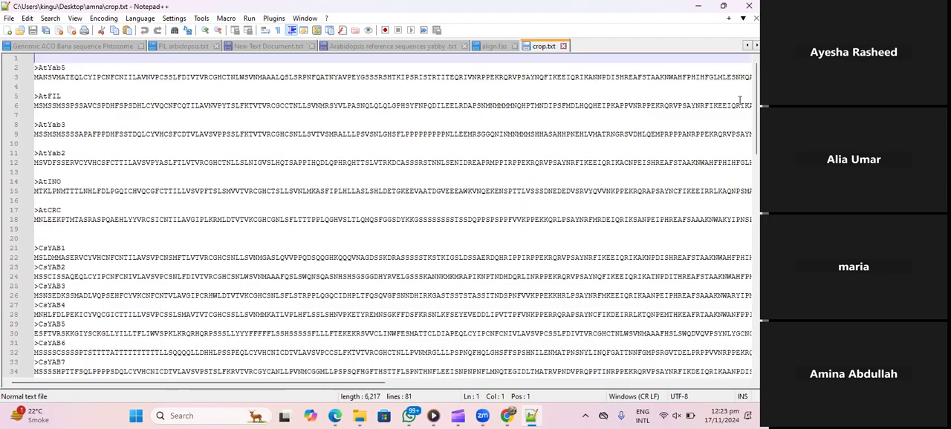
key(Delete)
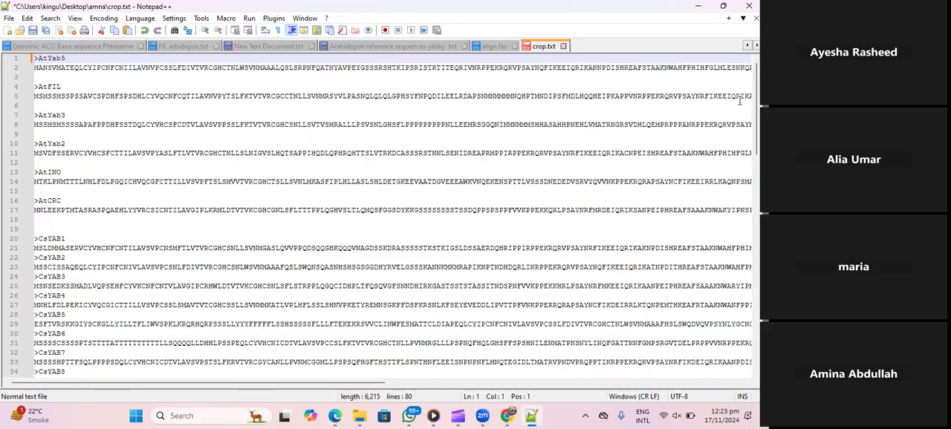
key(ctrl+a)
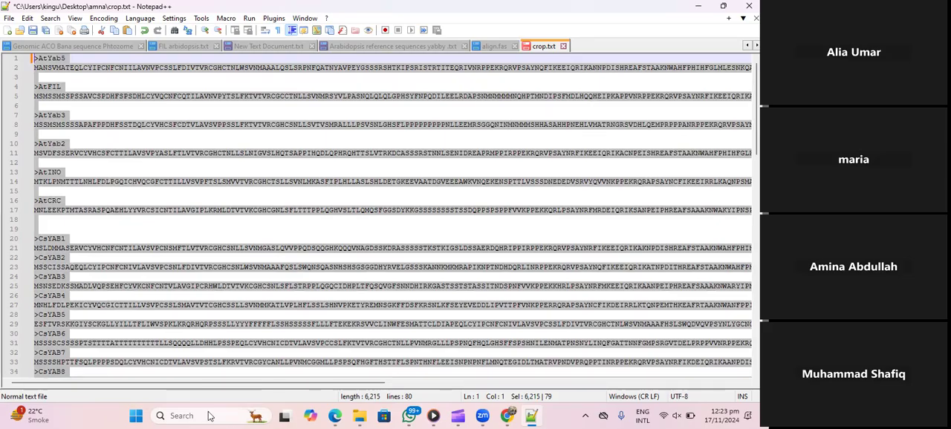
- Find and launch the MEGA11 application and maximize its main window
click(174, 416)
text(mega)
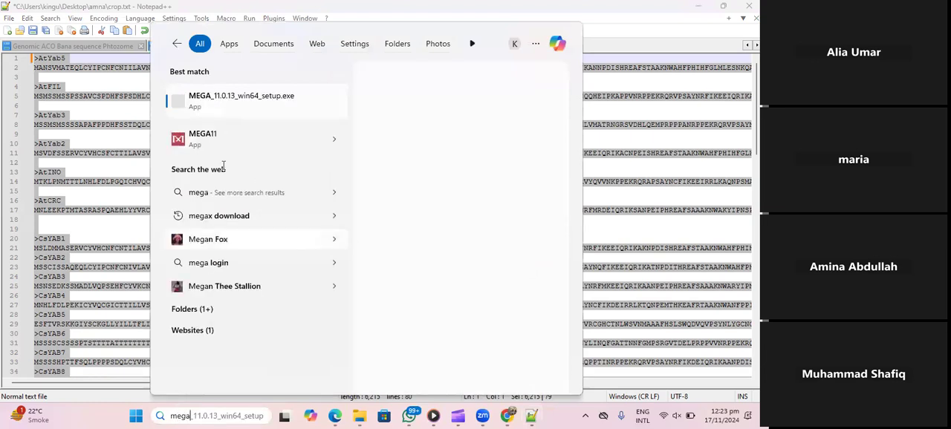
click(254, 136)
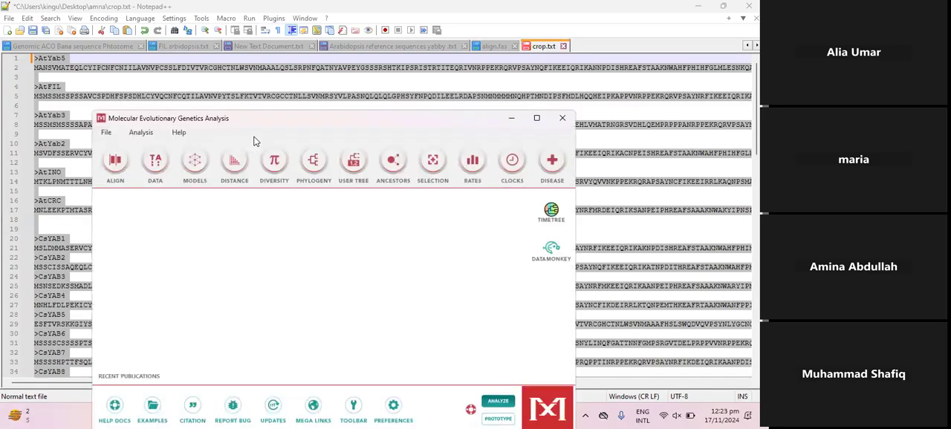
click(535, 118)
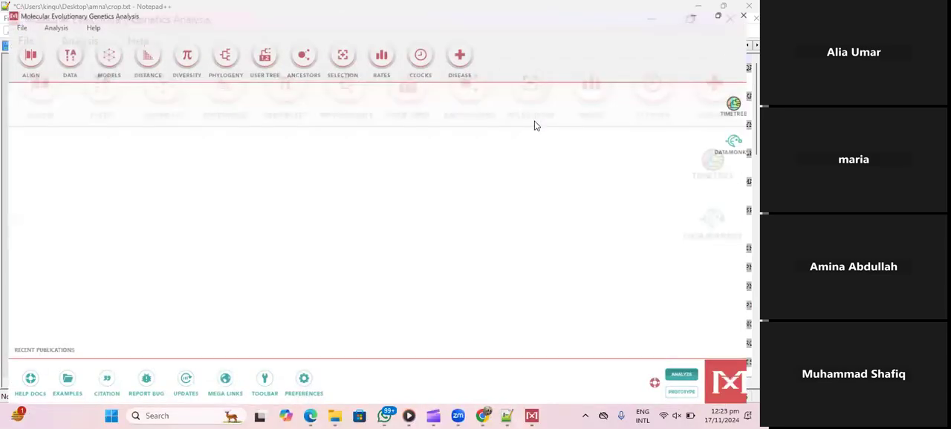
- Create a new protein sequence alignment and maximize the Alignment Explorer window
click(23, 52)
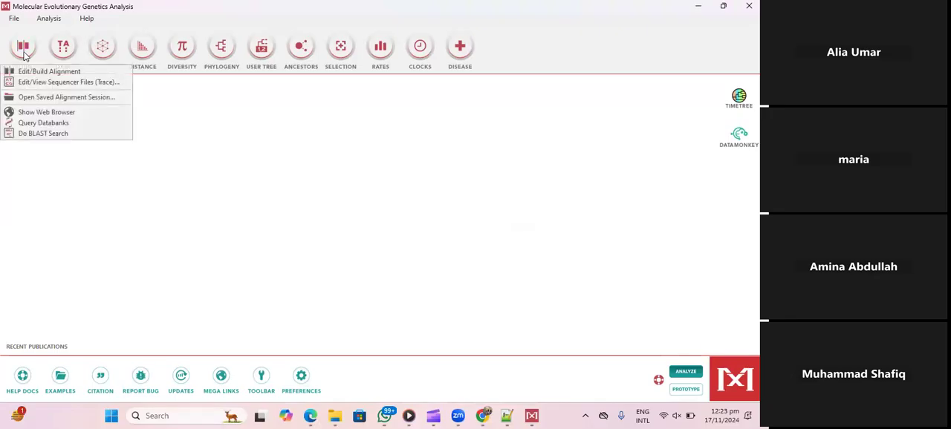
click(46, 73)
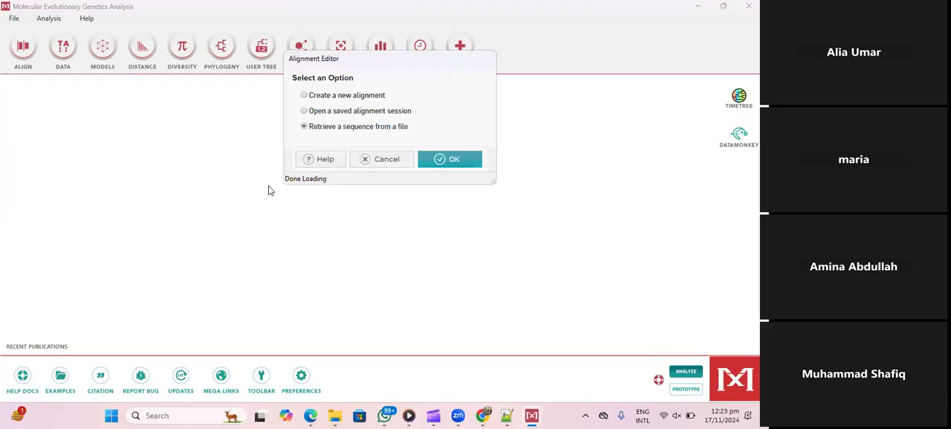
click(303, 95)
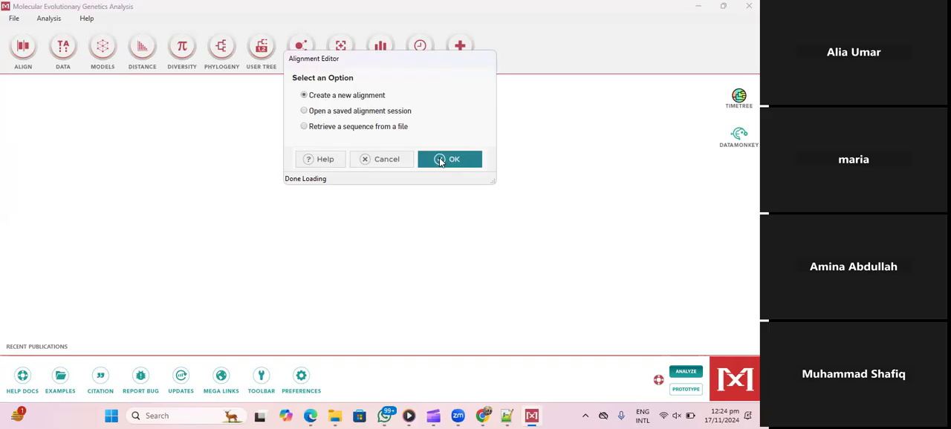
click(439, 161)
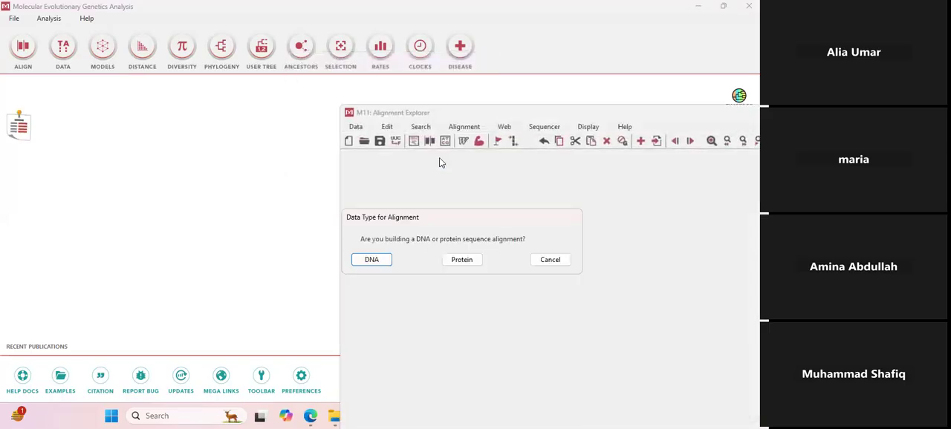
click(460, 261)
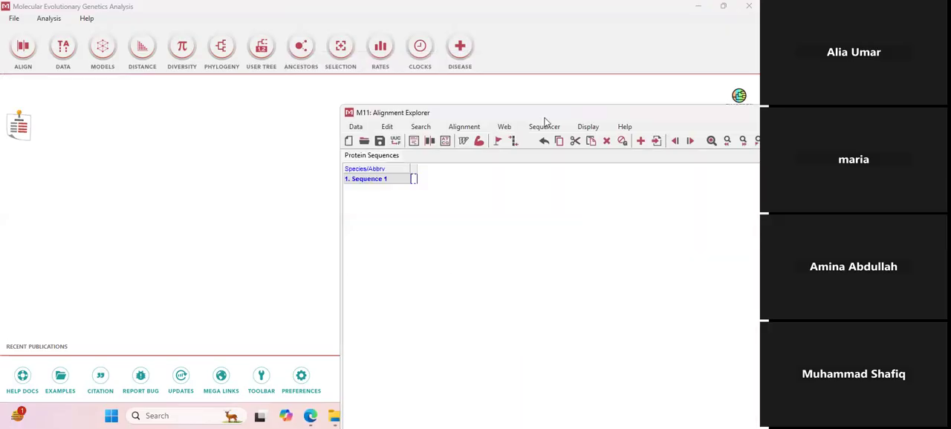
double_click(525, 107)
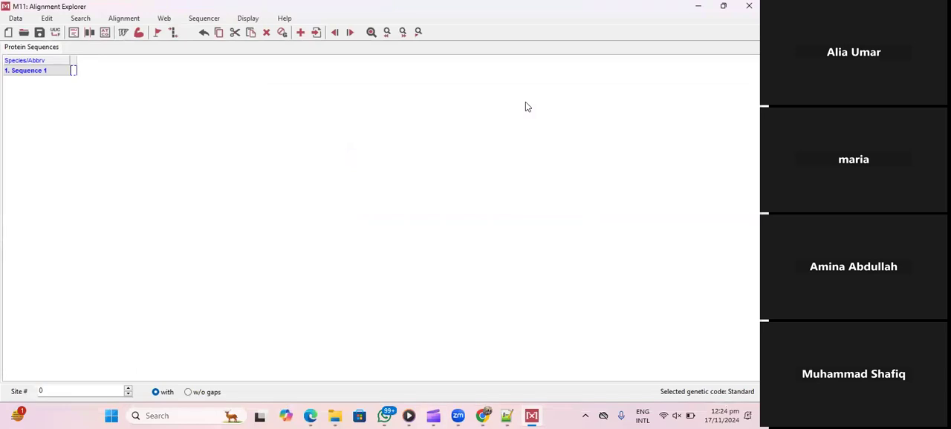
- Paste the copied YABBY sequences into the alignment and delete the empty Sequence 1 entry
key(ctrl+v)
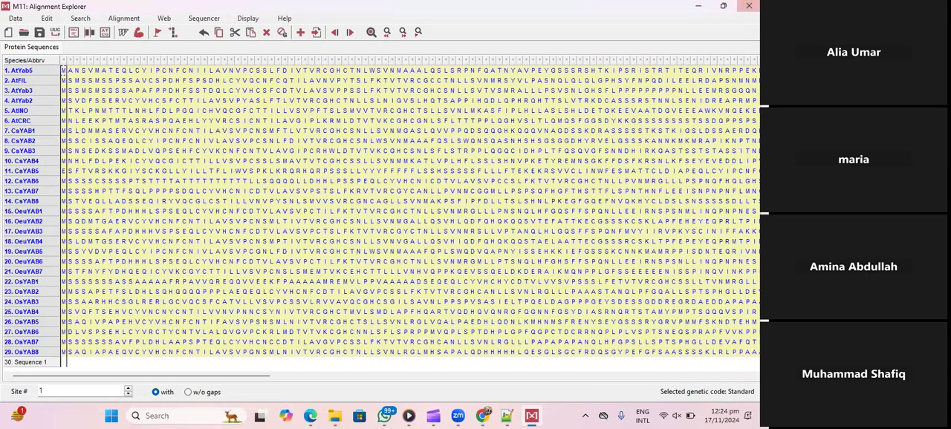
click(39, 363)
key(Delete)
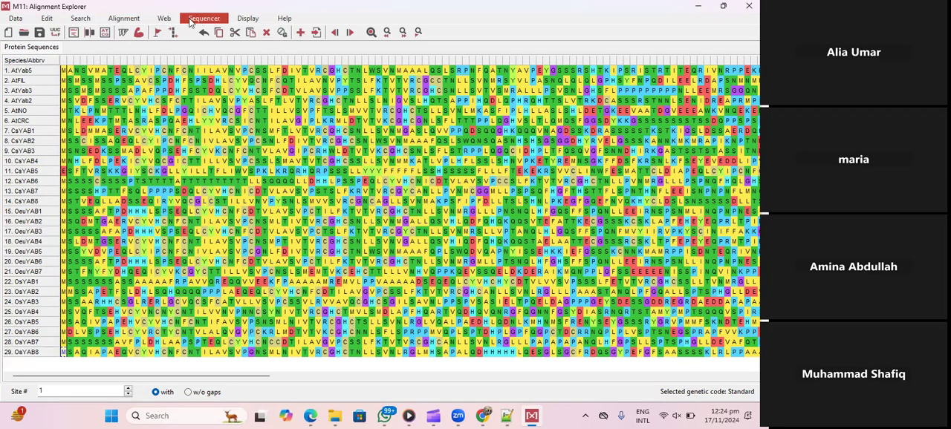
- Align all the protein sequences with MUSCLE, keeping the preset alignment options
click(123, 20)
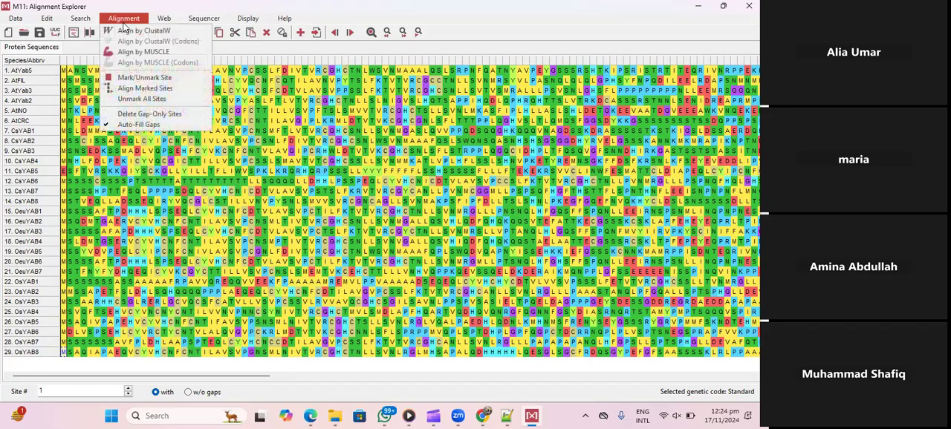
click(156, 52)
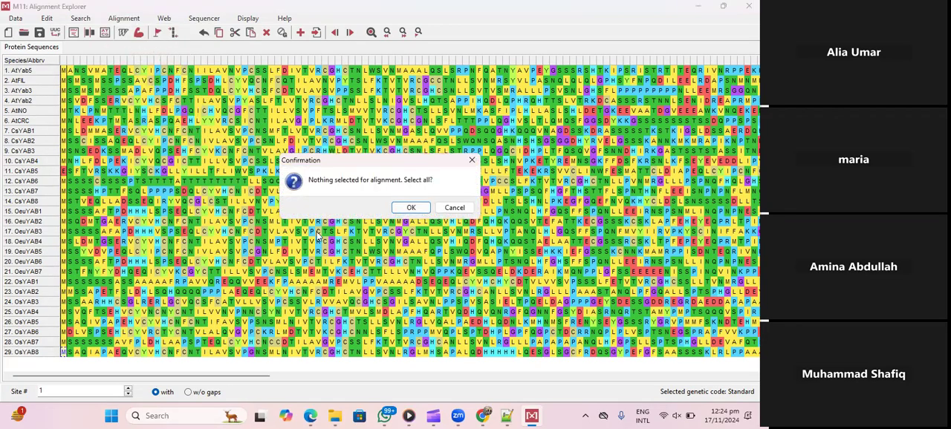
click(408, 208)
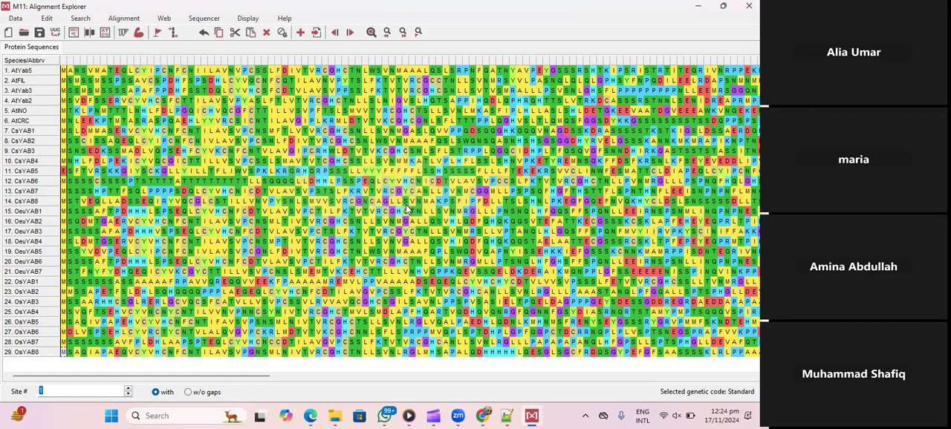
click(580, 316)
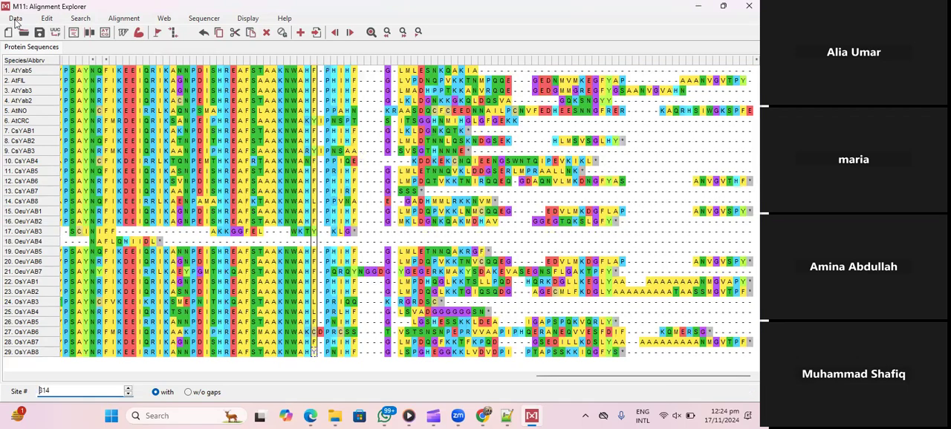
- Export the alignment in FASTA format as align2 to the student's Desktop folder and close Alignment Explorer
click(16, 19)
mouse_move(50, 104)
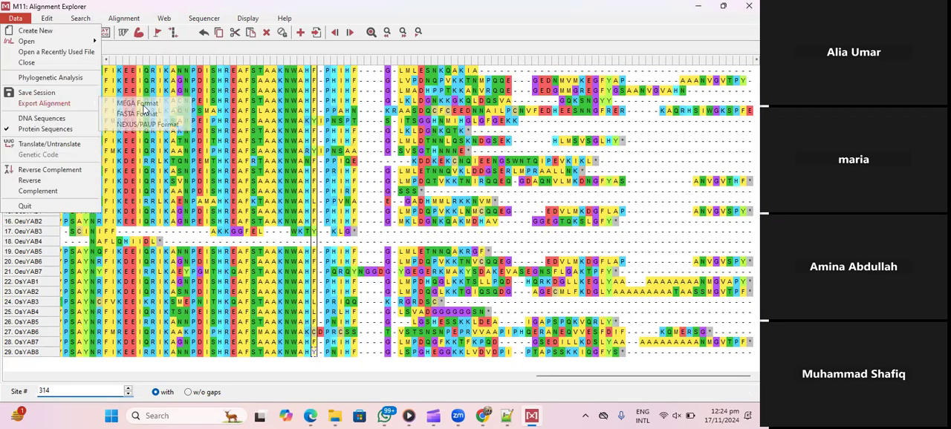
click(138, 114)
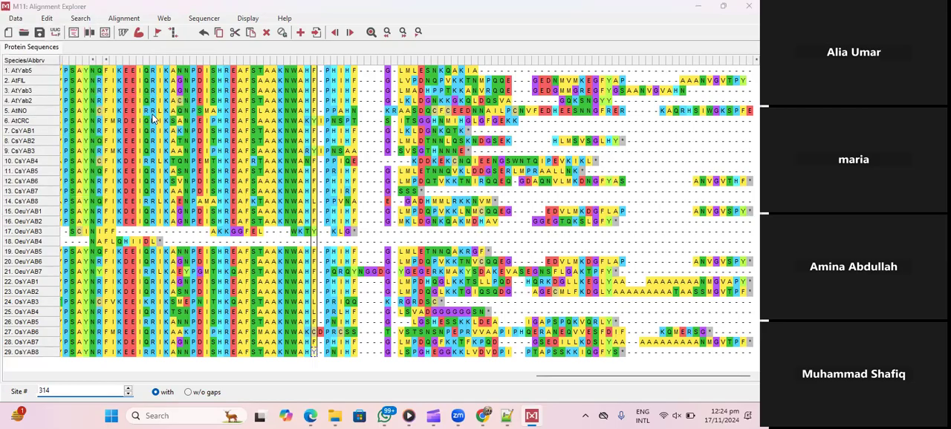
text(align)
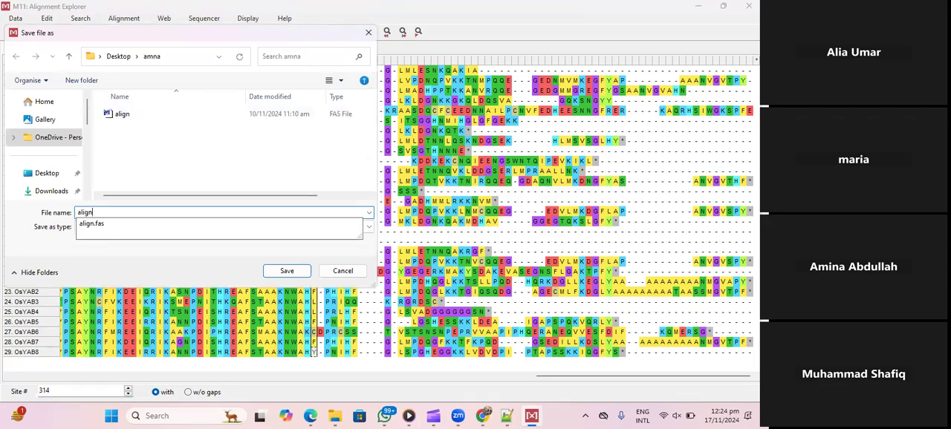
text(2)
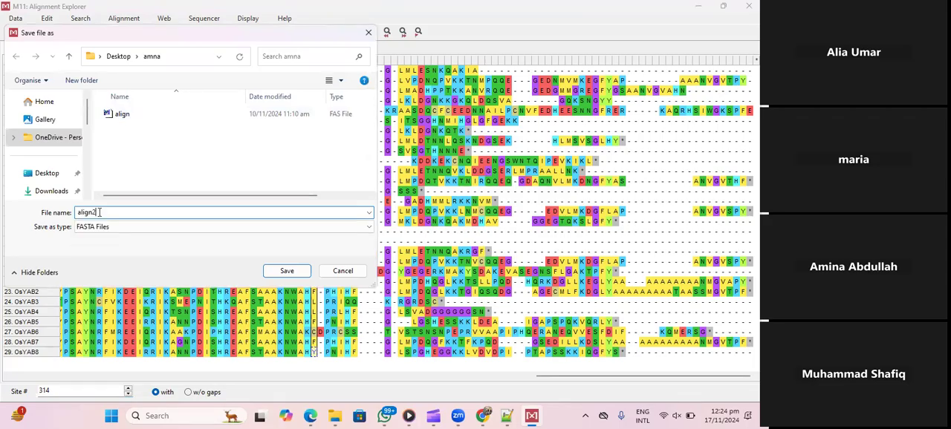
click(286, 271)
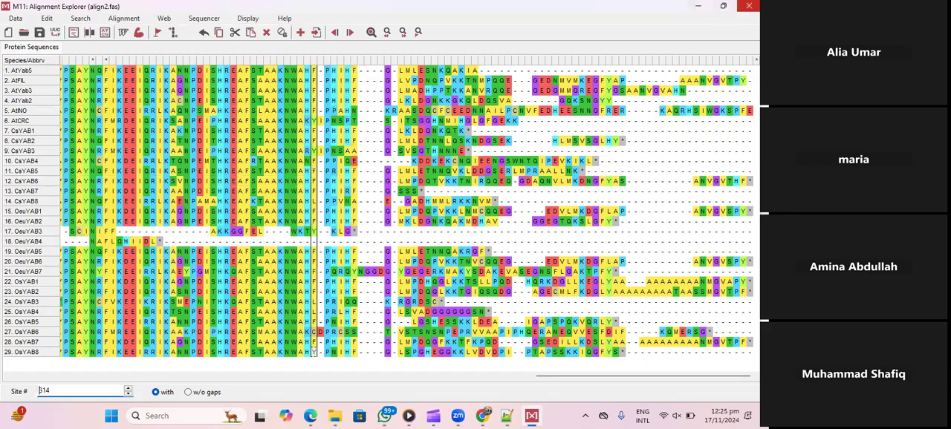
click(748, 6)
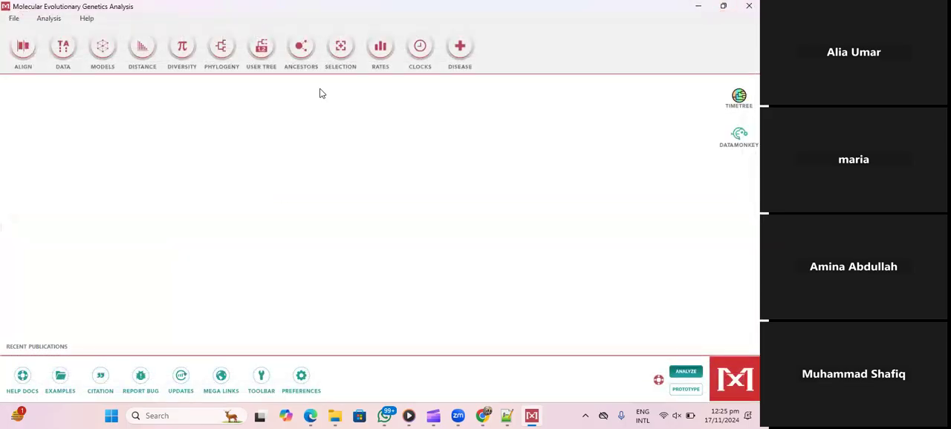
- Start a Neighbor-Joining tree analysis and load the align2 FASTA file as protein sequences
click(225, 47)
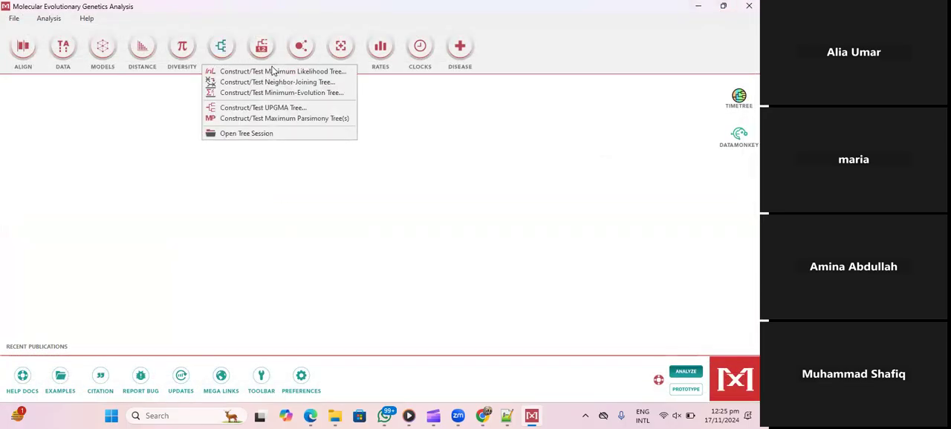
click(289, 83)
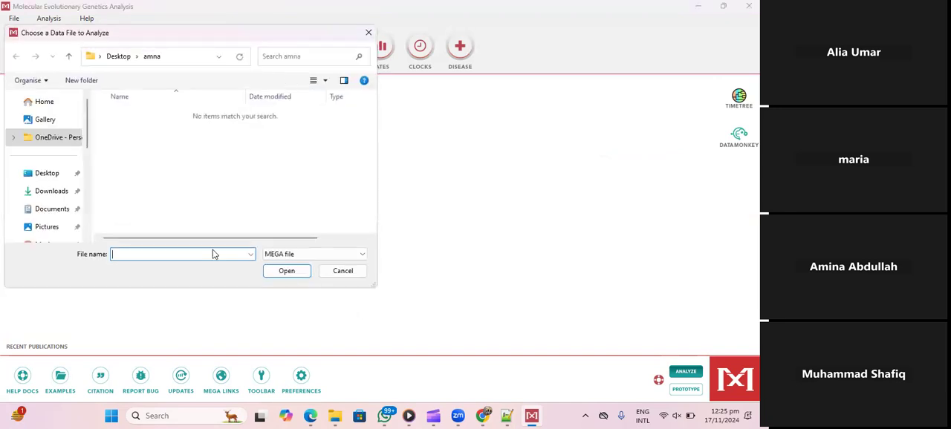
click(299, 252)
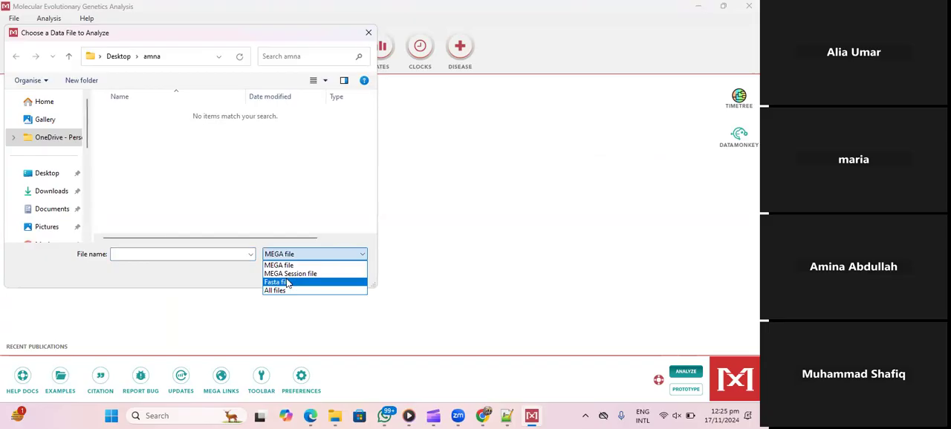
click(286, 282)
double_click(118, 130)
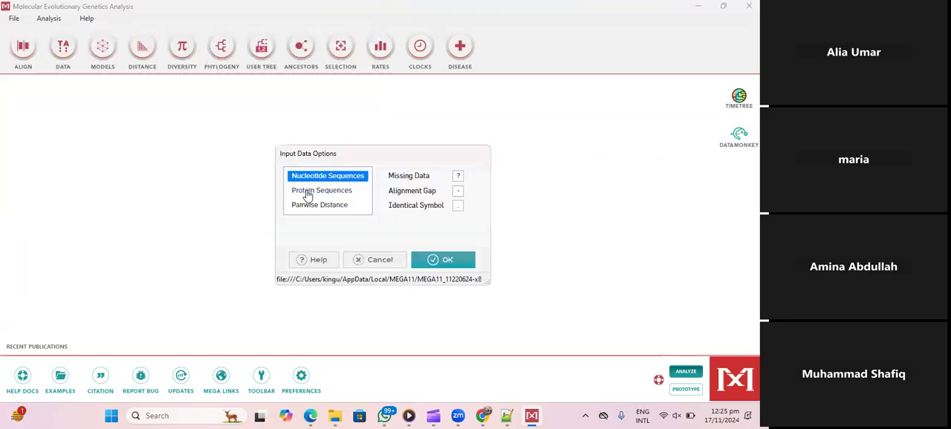
click(308, 194)
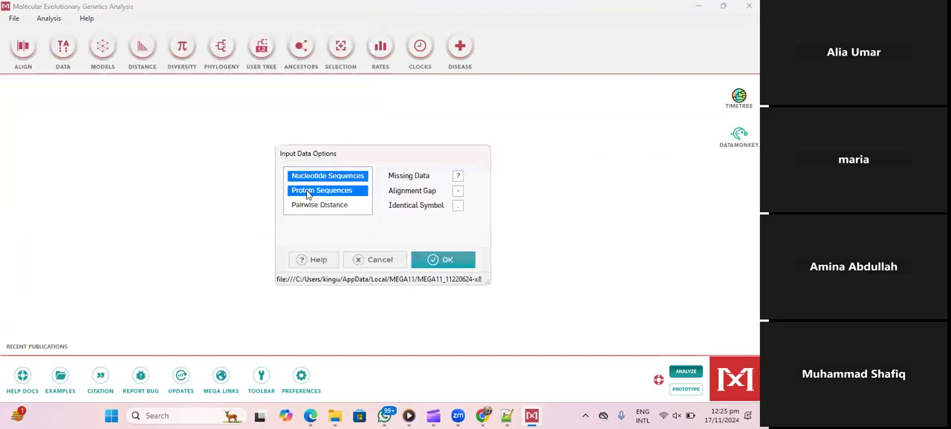
click(459, 261)
click(355, 237)
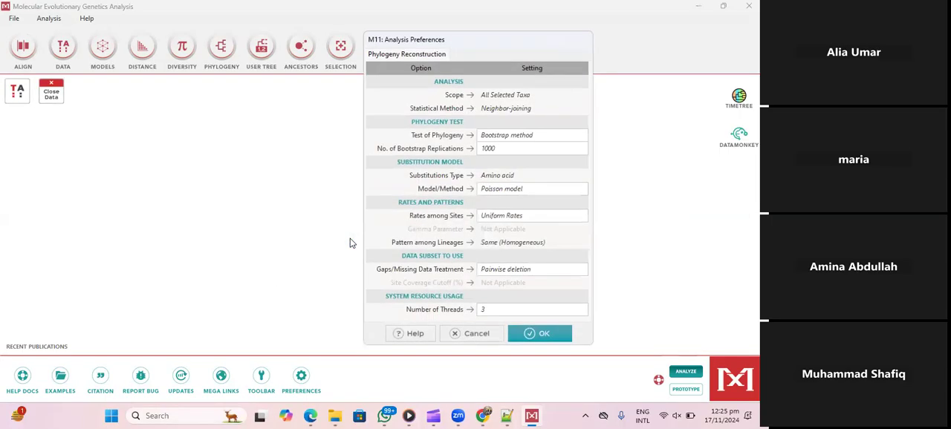
- Compute the Neighbor-Joining tree with the Bootstrap method and 1000 replications, and maximize the tree window
click(502, 136)
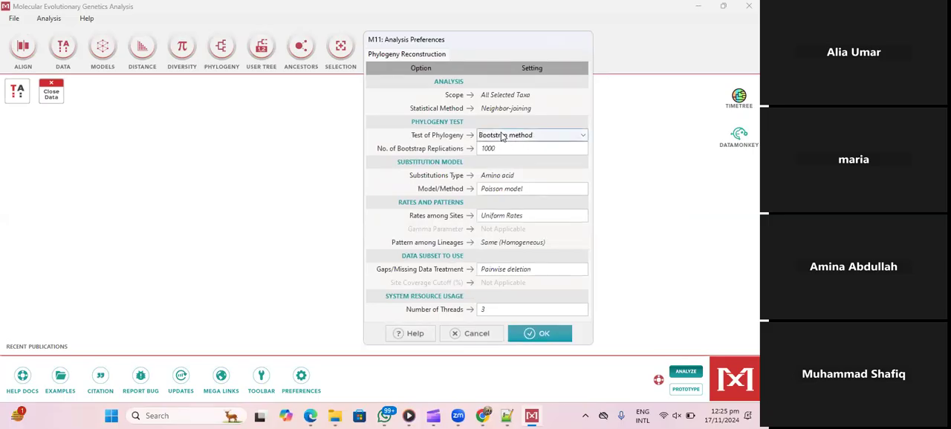
click(498, 147)
click(499, 136)
click(497, 155)
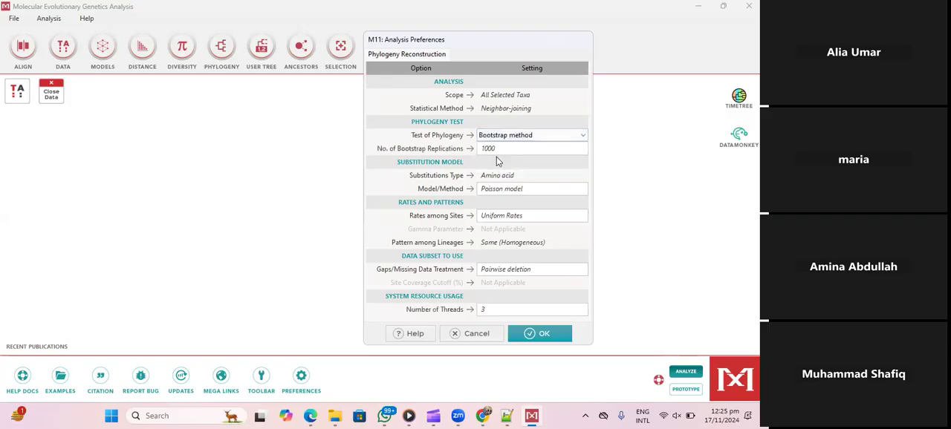
click(539, 334)
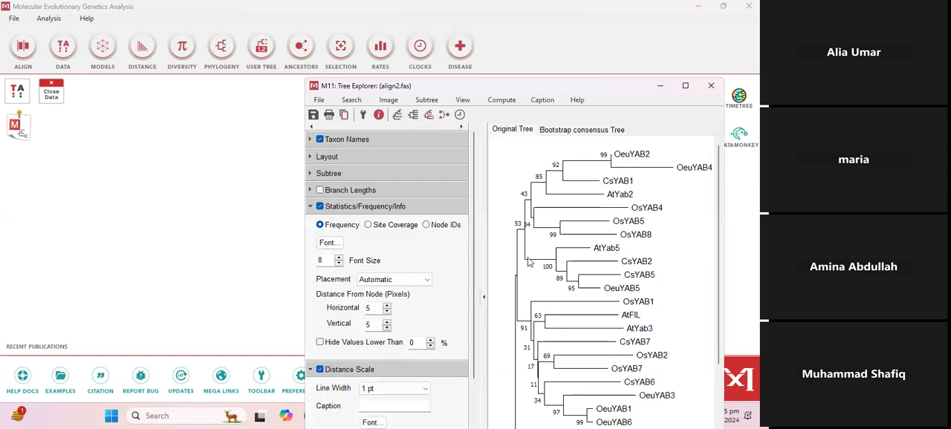
double_click(558, 86)
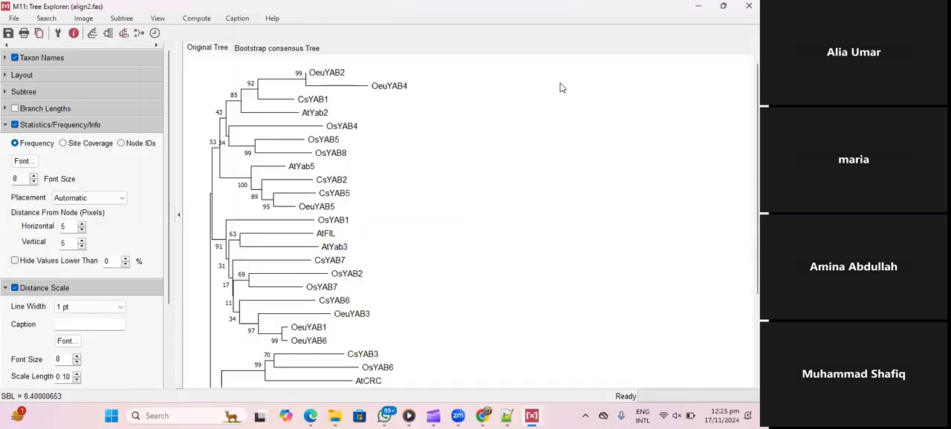
- Display the bootstrap consensus tree and examine its clades down to the last taxon
click(284, 50)
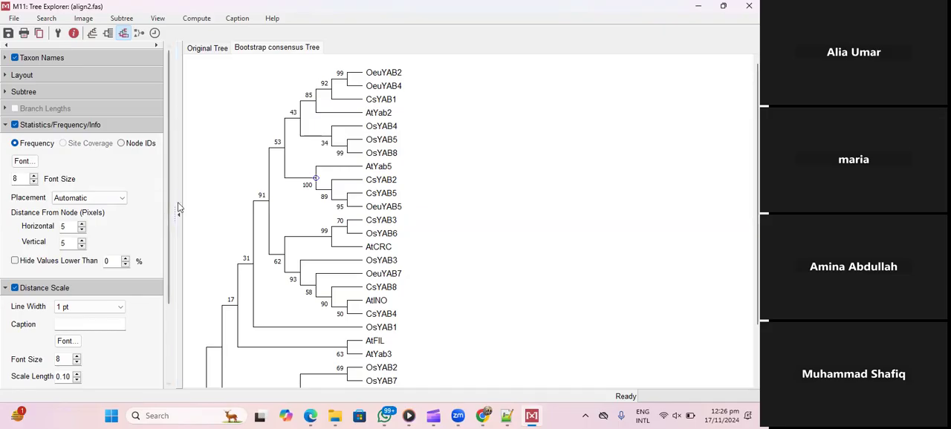
click(76, 325)
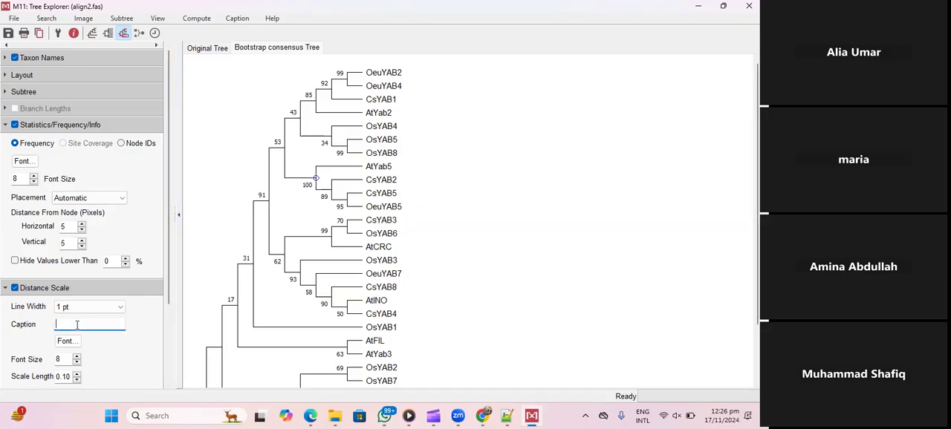
click(316, 180)
scroll(332, 223, down, 3)
drag(757, 357, 757, 355)
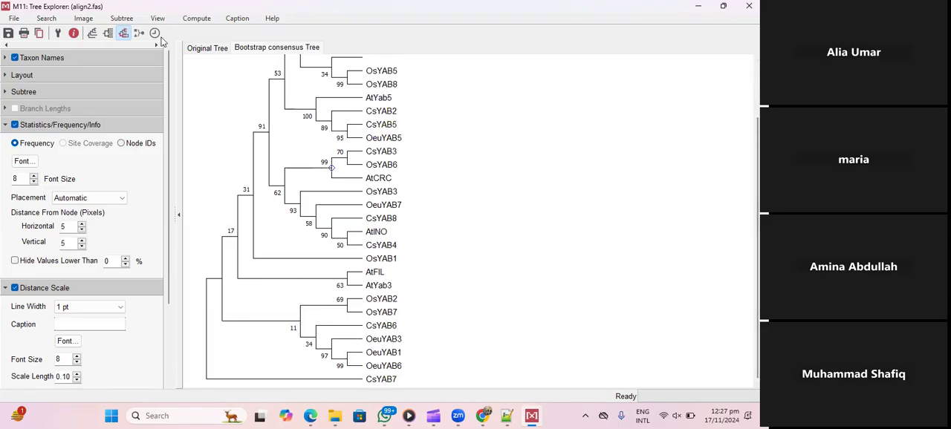
- Export the current consensus tree in Newick format with the preset export options and copy the complete tree text
click(15, 20)
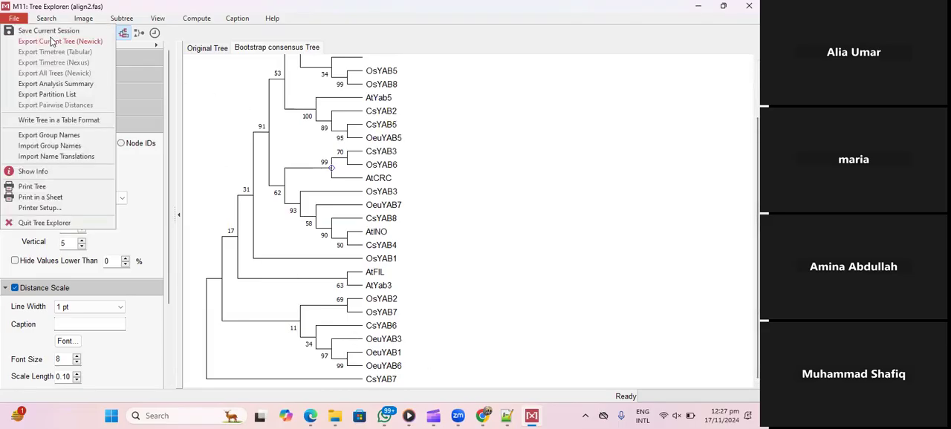
click(52, 41)
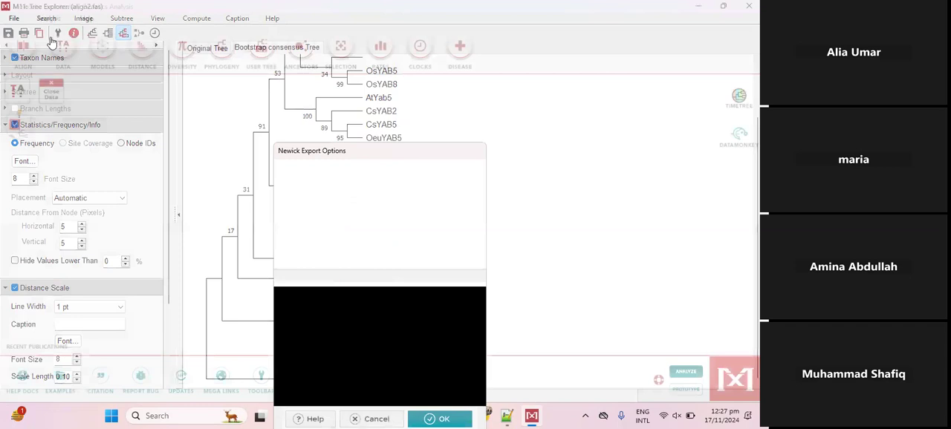
click(440, 419)
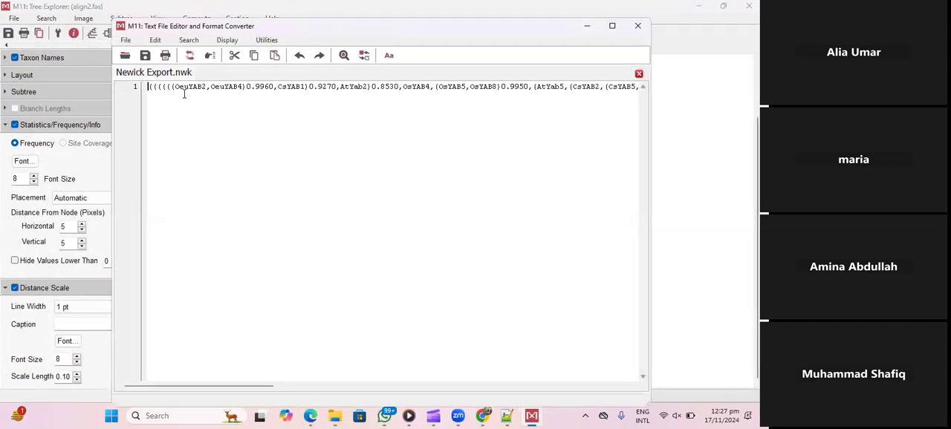
key(ctrl+a)
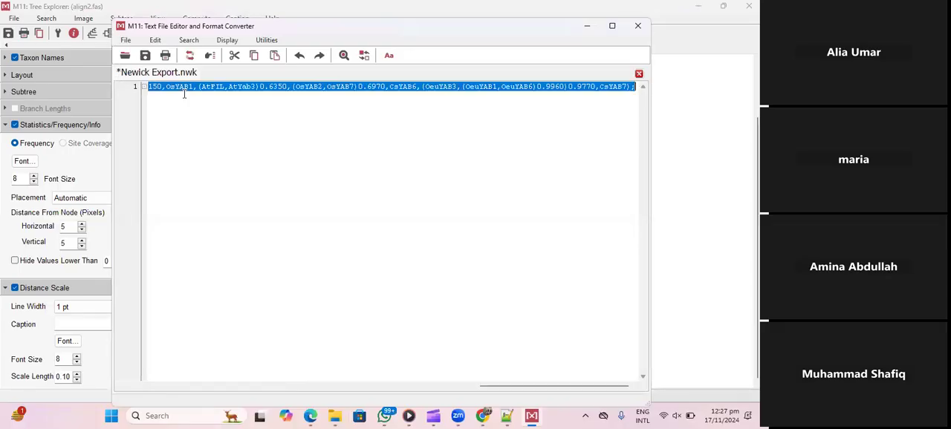
- Switch to Chrome, find the iTOL website with the search term "itol" and open its tree upload page
click(482, 416)
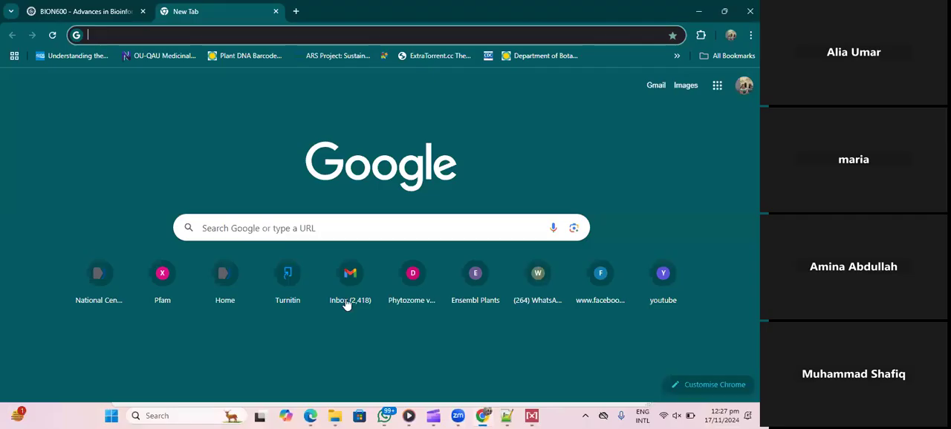
click(96, 35)
text(itol)
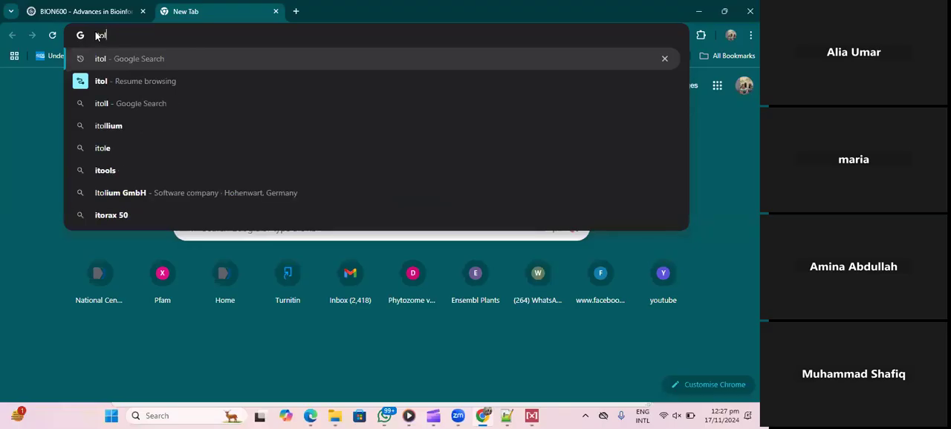
key(Return)
click(133, 191)
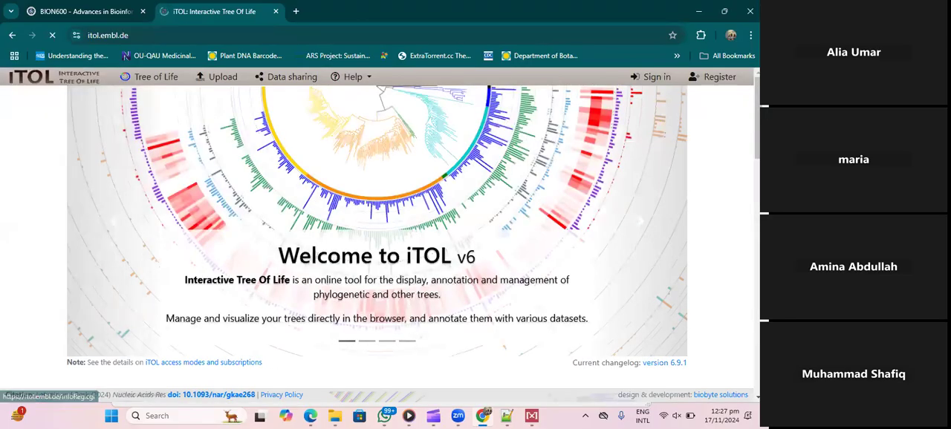
scroll(186, 242, down, 5)
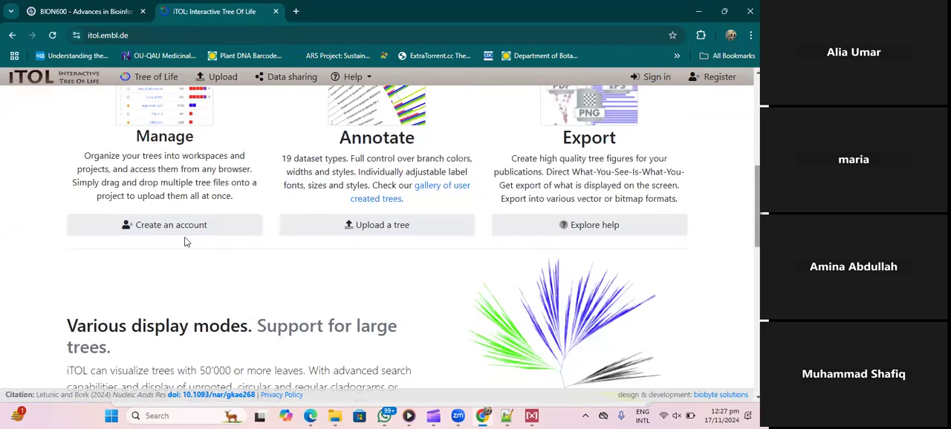
click(324, 234)
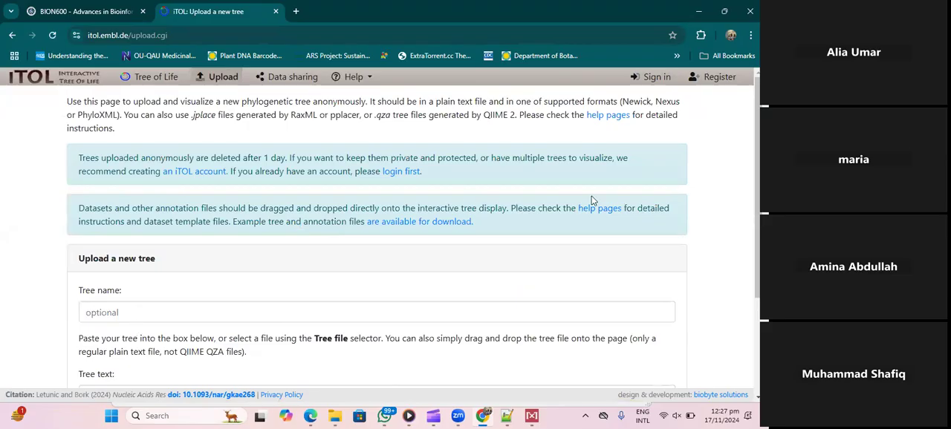
- Paste the copied Newick text as the tree text and upload it without a tree name
scroll(137, 282, down, 3)
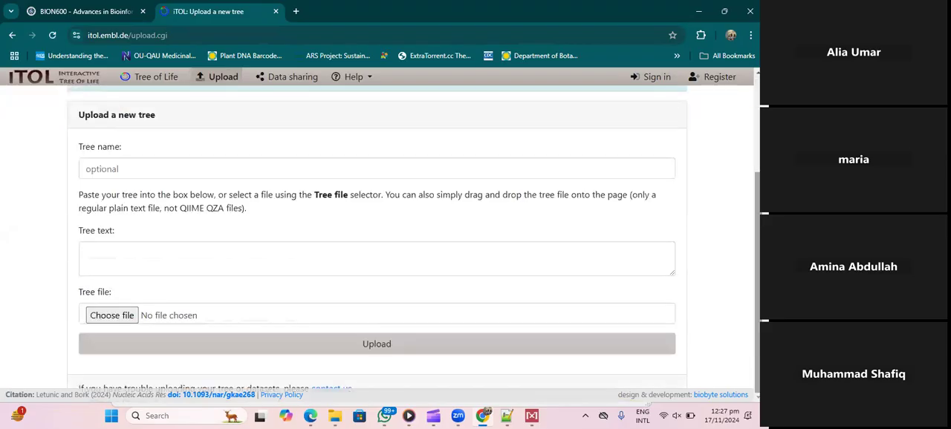
click(121, 255)
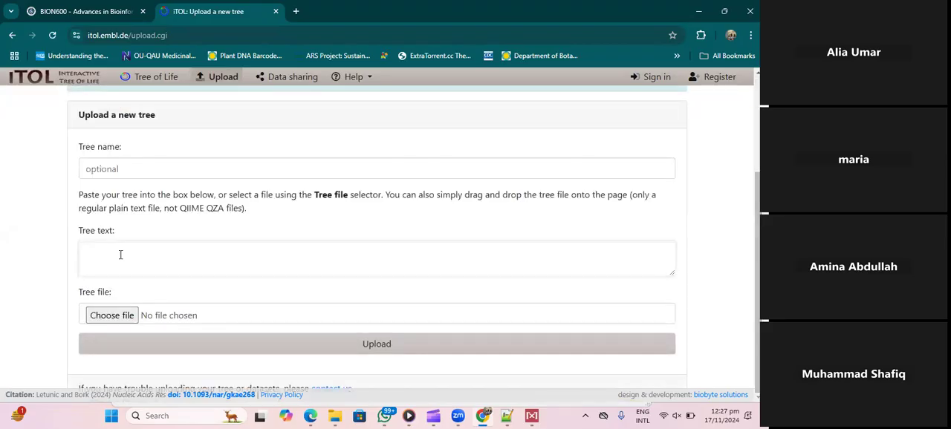
key(ctrl+v)
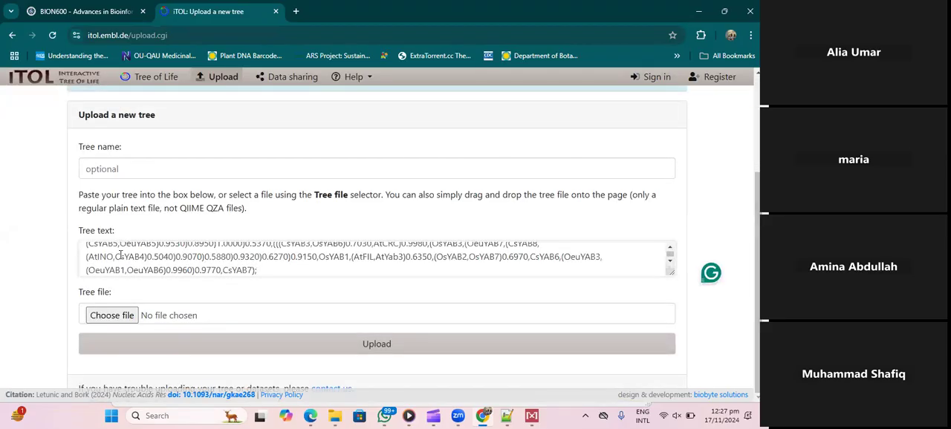
click(374, 354)
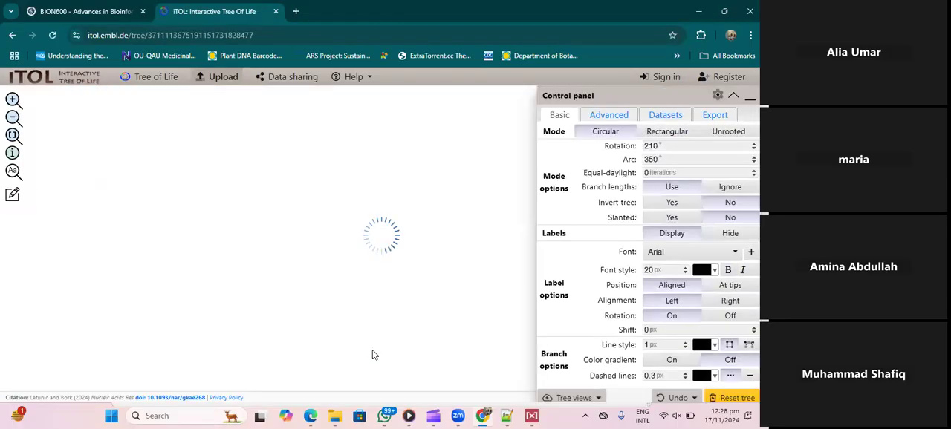
- Show the uploaded tree in Circular mode and minimize the control panel to see the whole tree
click(599, 132)
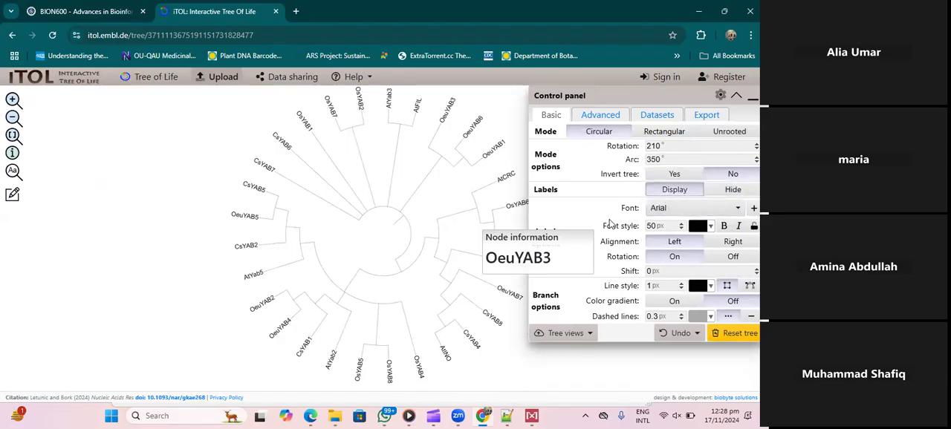
mouse_move(251, 295)
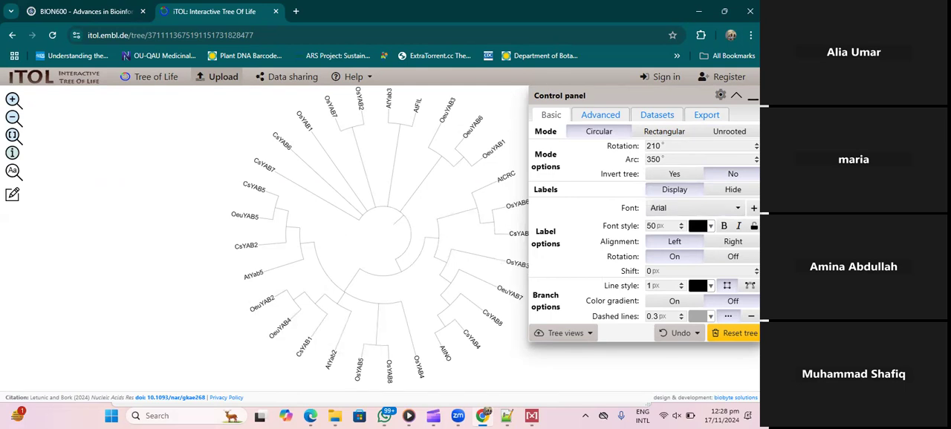
click(752, 97)
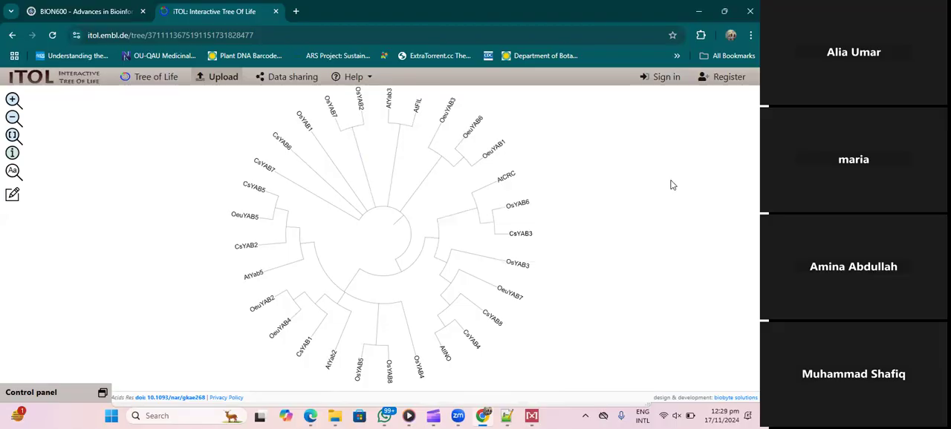
mouse_move(369, 183)
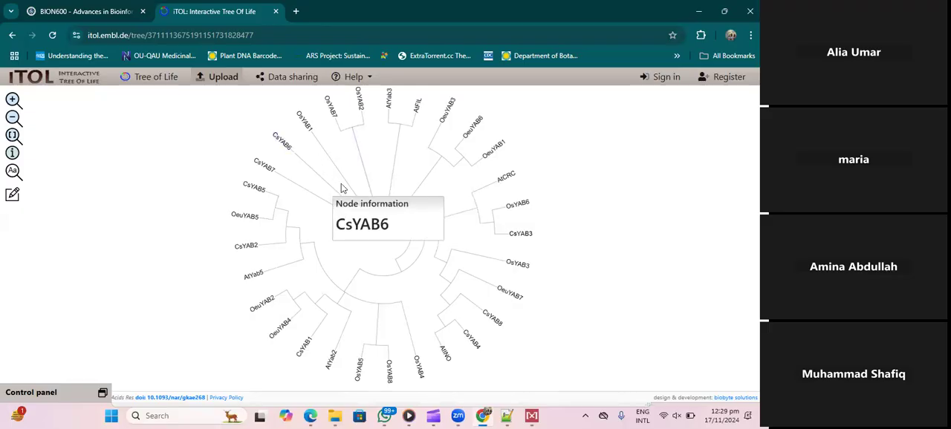
click(699, 15)
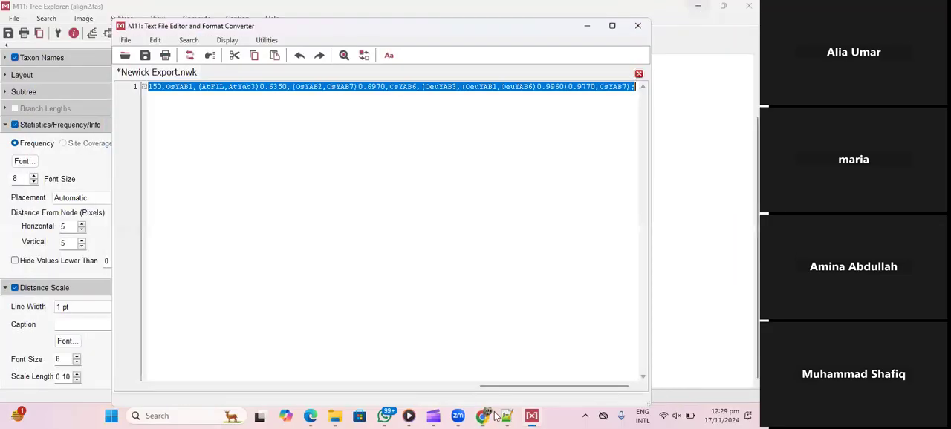
click(536, 414)
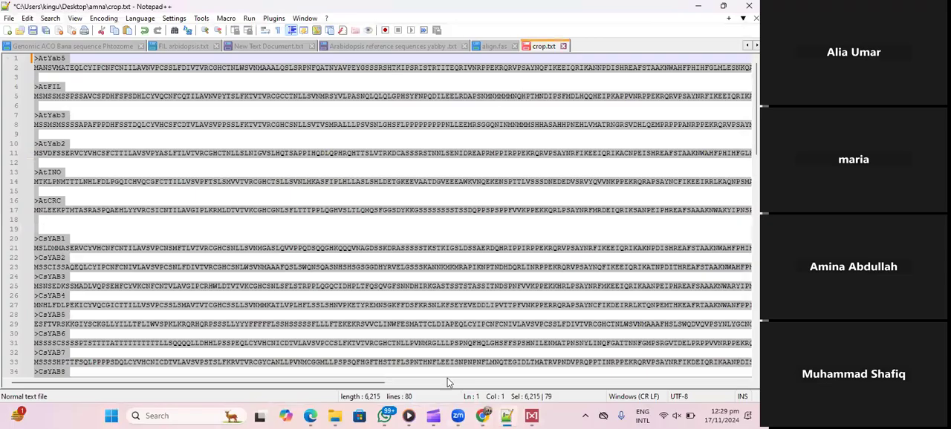
click(533, 417)
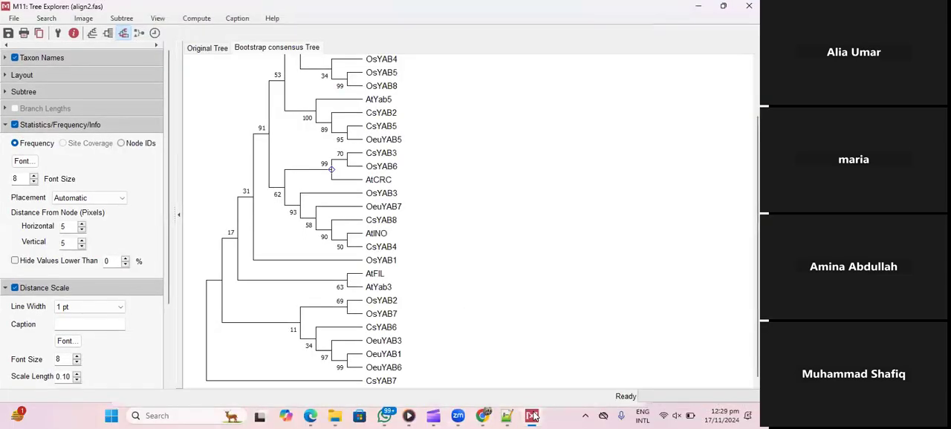
click(533, 417)
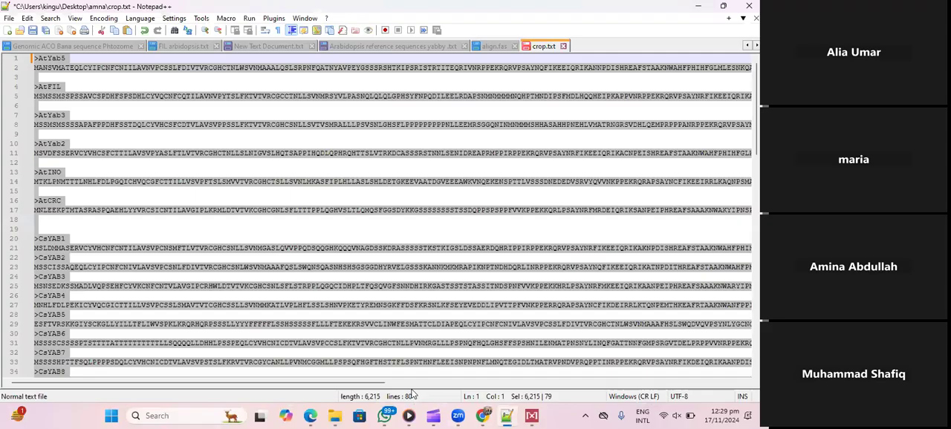
- Switch to WhatsApp, view the colored circular tree image in the student's chat as a reference, and minimize the viewer
click(386, 416)
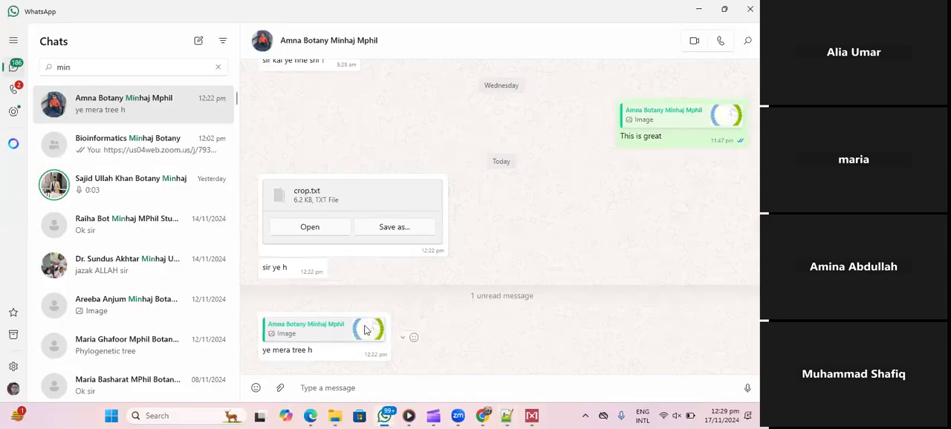
click(365, 330)
key(Escape)
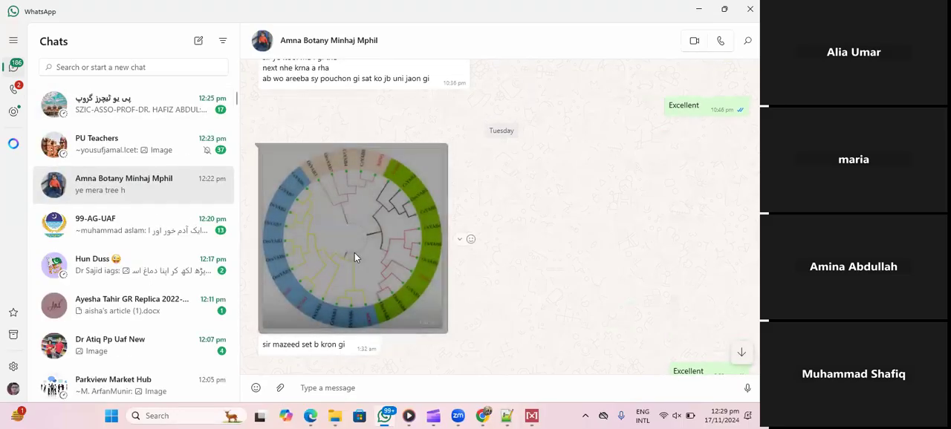
click(354, 253)
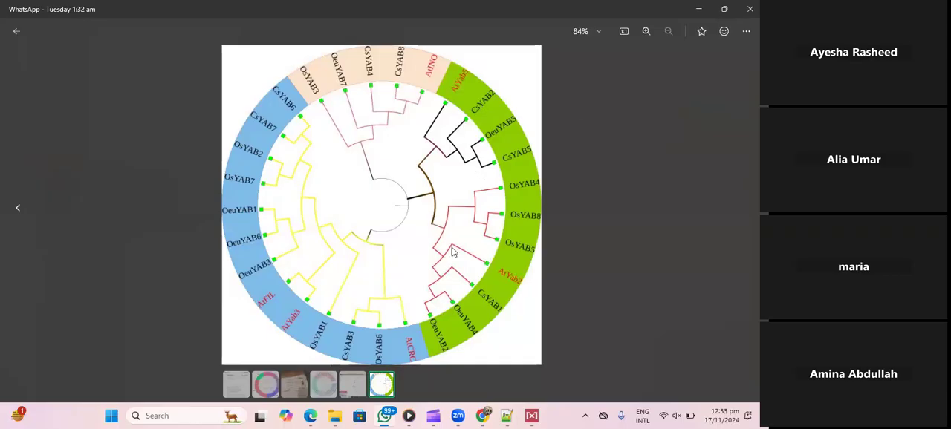
click(694, 12)
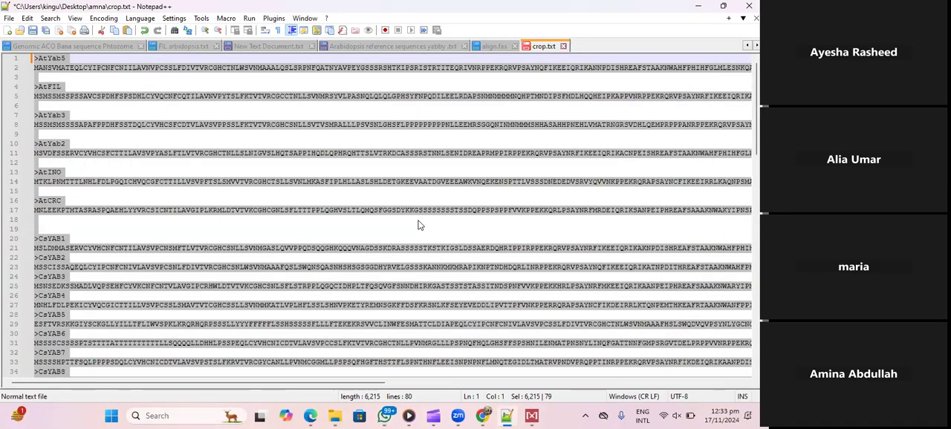
- Switch to the iTOL tree in Chrome and set the label color of the eight-leaf clade node containing AtCRC and AtINO to #b03e3e
click(483, 416)
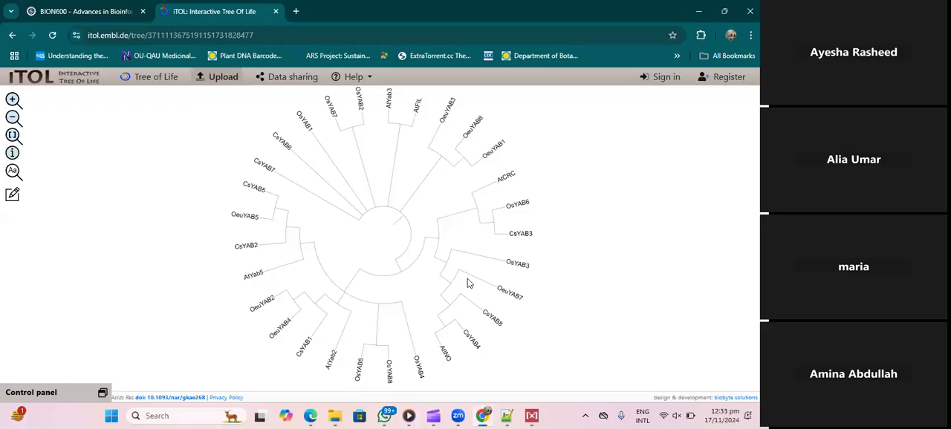
mouse_move(439, 245)
drag(438, 241, 430, 233)
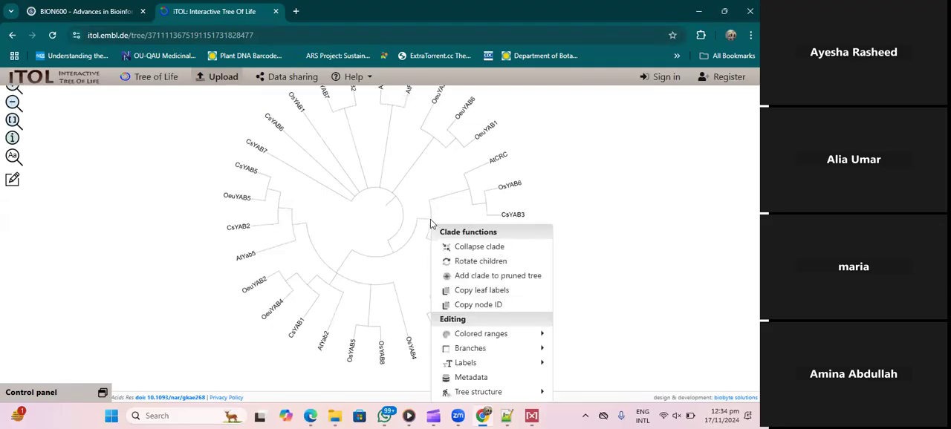
click(430, 219)
mouse_move(488, 353)
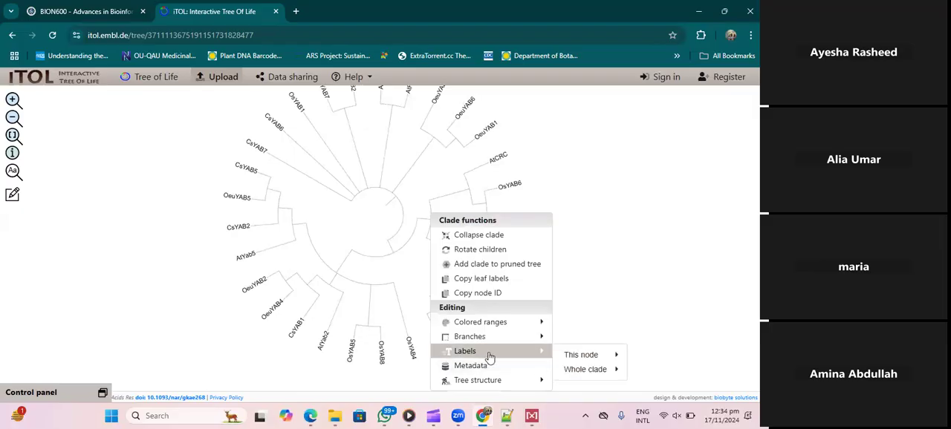
mouse_move(507, 327)
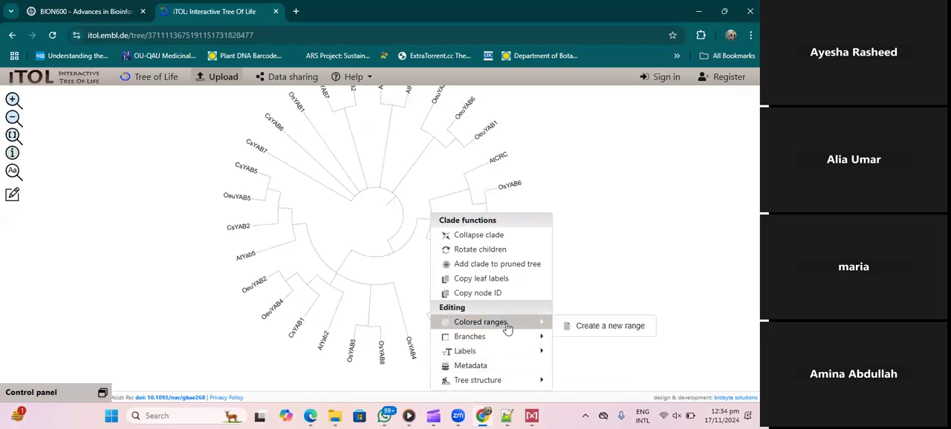
mouse_move(508, 383)
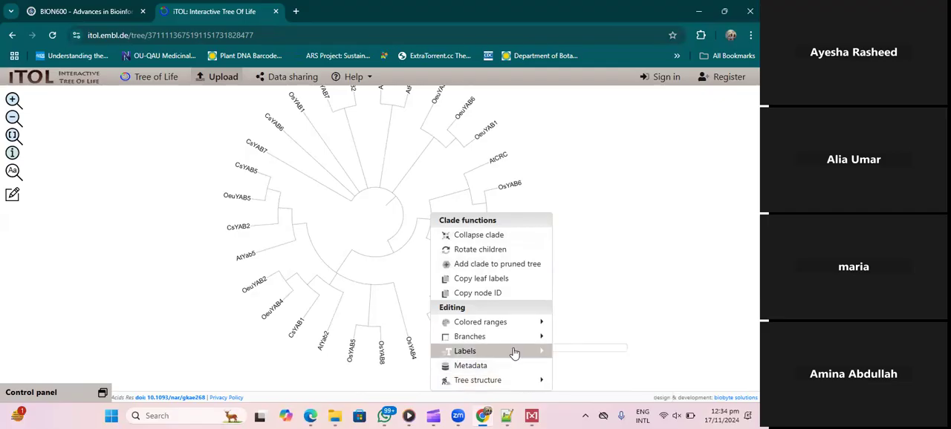
mouse_move(543, 358)
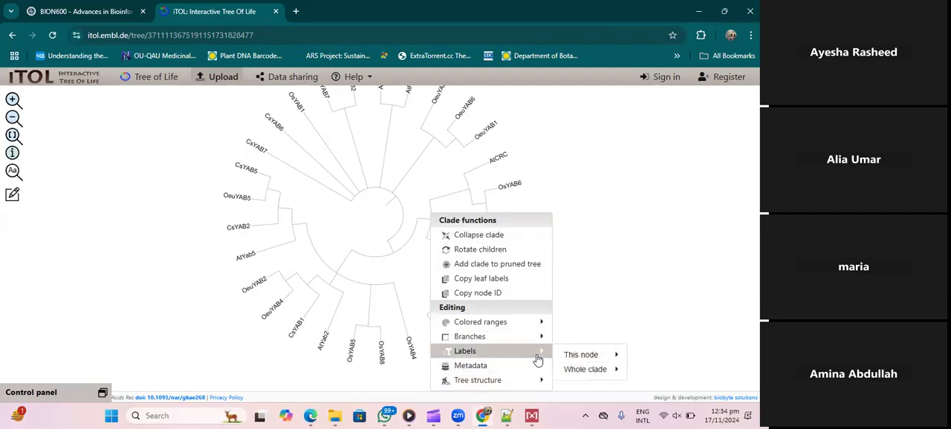
mouse_move(590, 357)
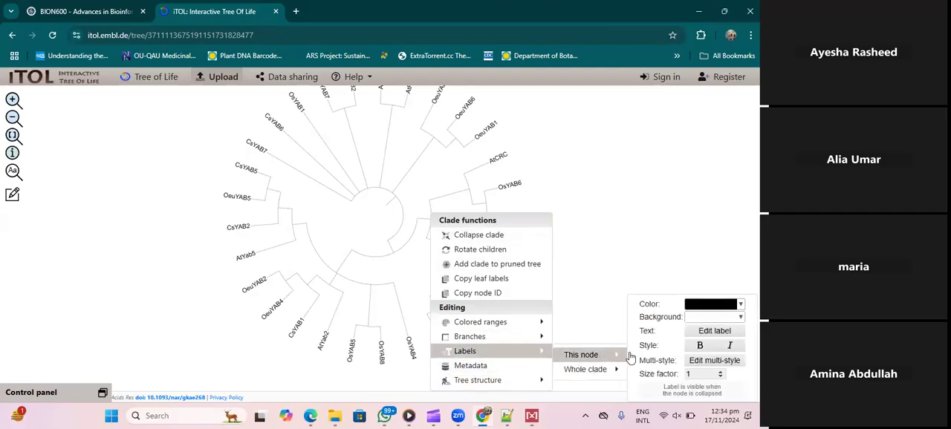
click(713, 312)
drag(700, 179, 709, 178)
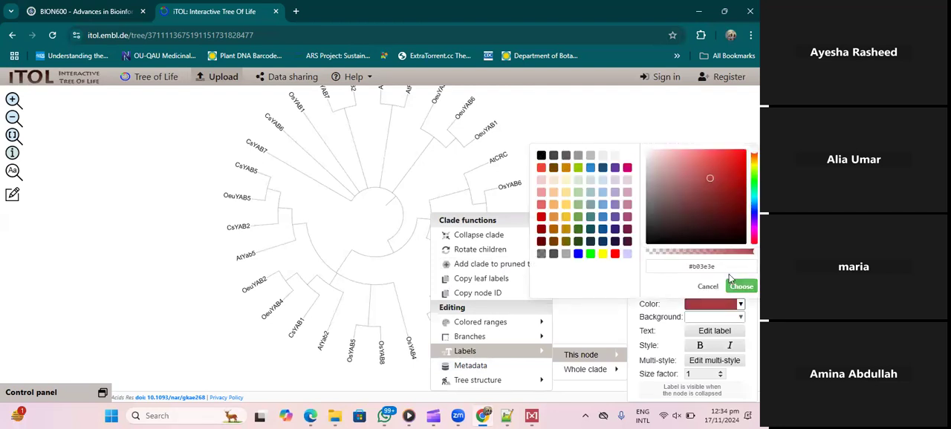
click(739, 286)
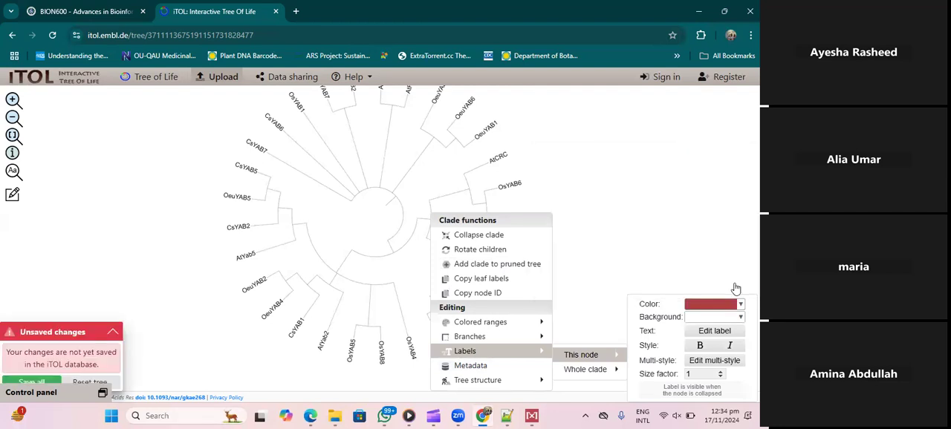
click(611, 158)
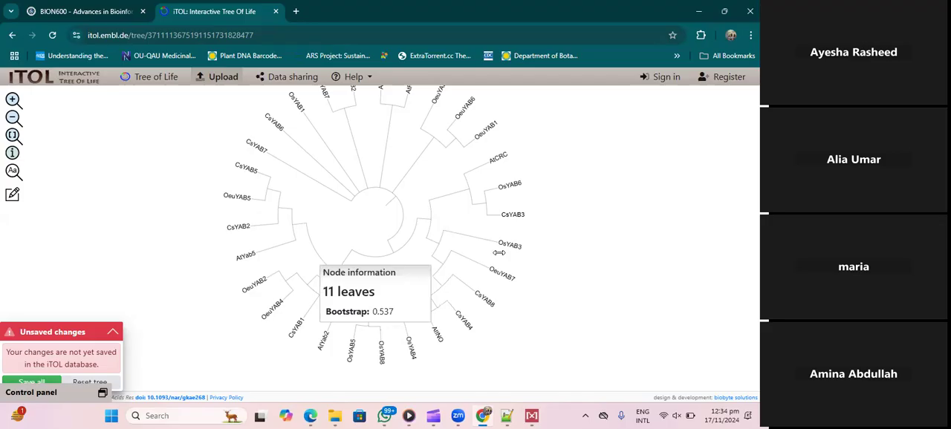
- Try to set the label background of the same eight-leaf clade node to blue #0000ff
click(431, 221)
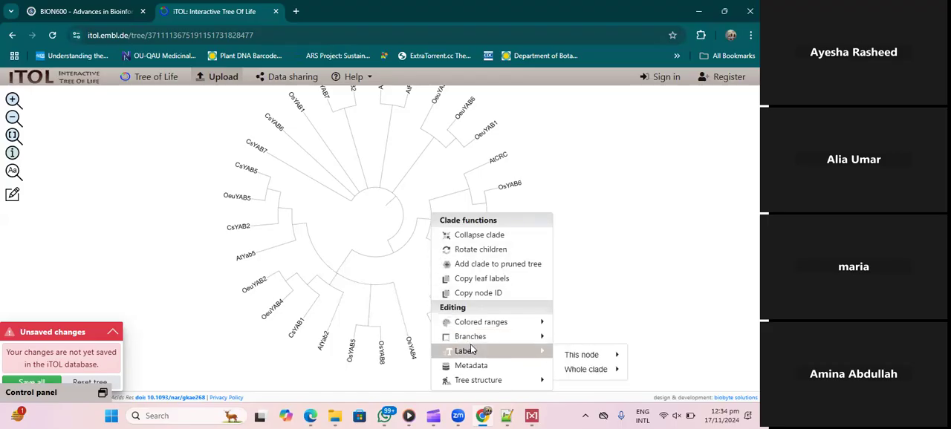
mouse_move(594, 354)
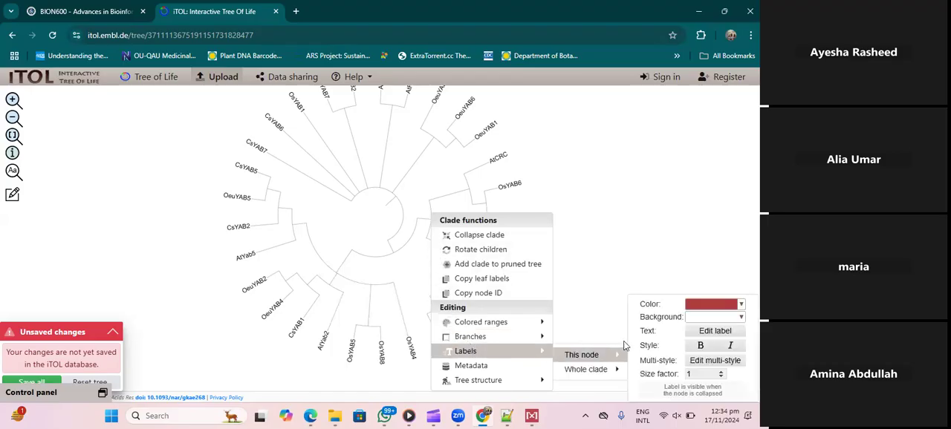
click(715, 320)
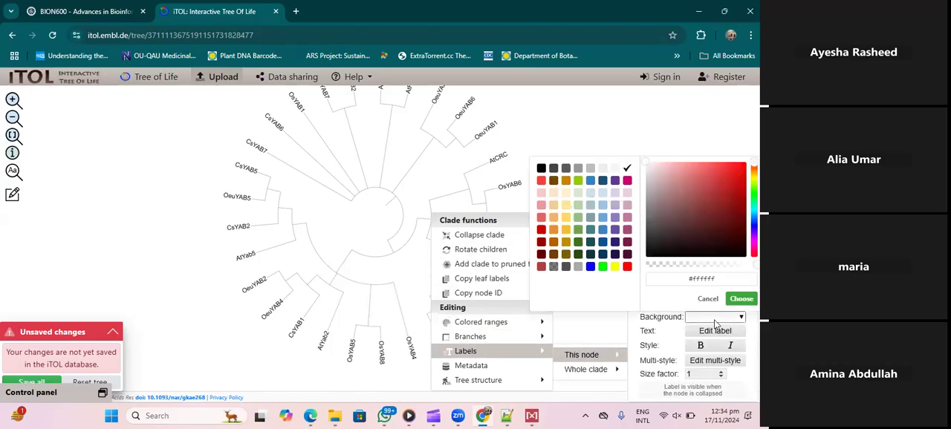
click(590, 267)
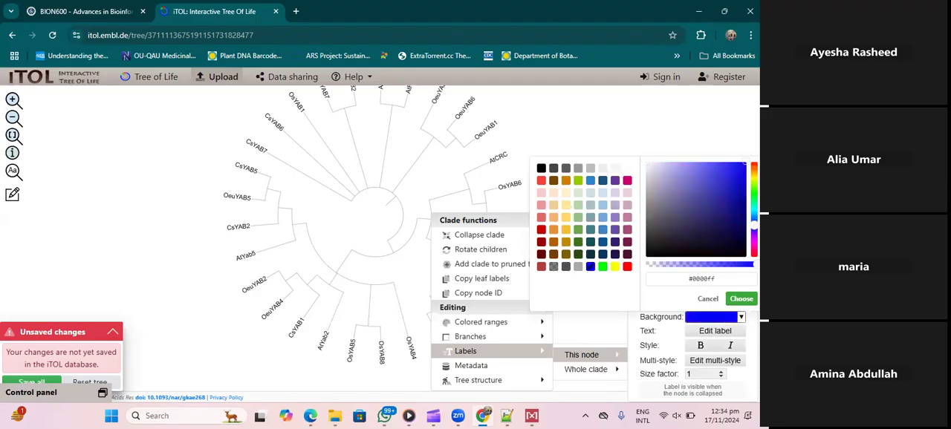
click(740, 300)
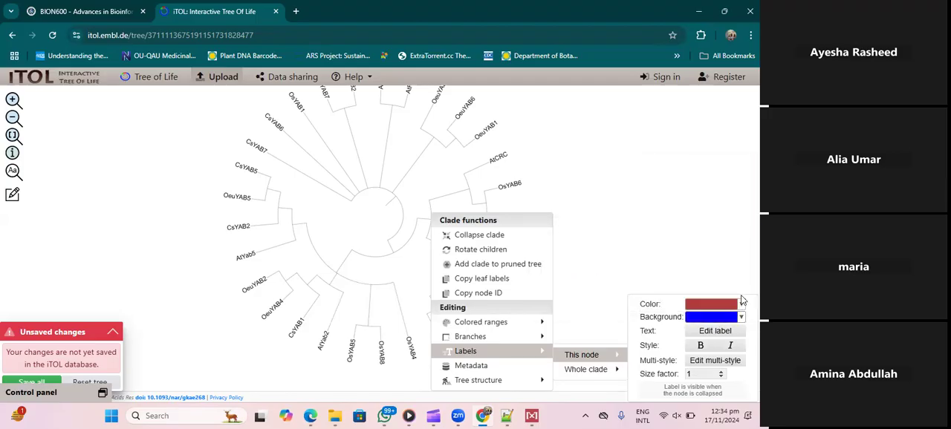
mouse_move(597, 369)
mouse_move(587, 355)
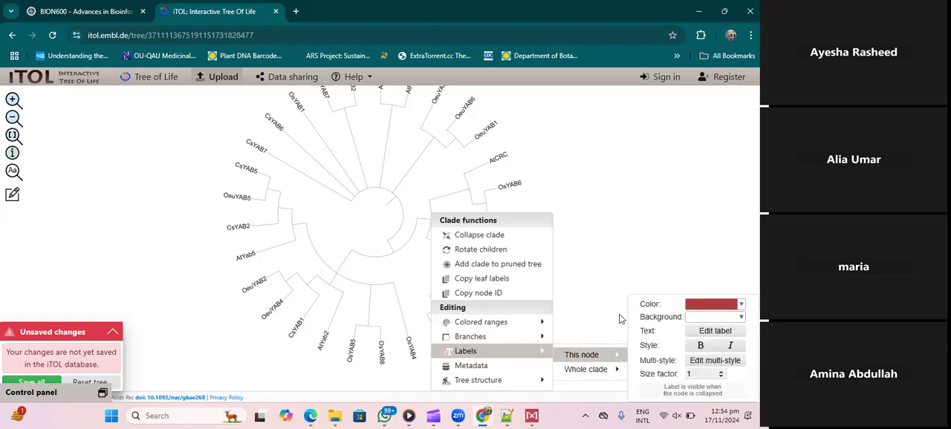
click(716, 331)
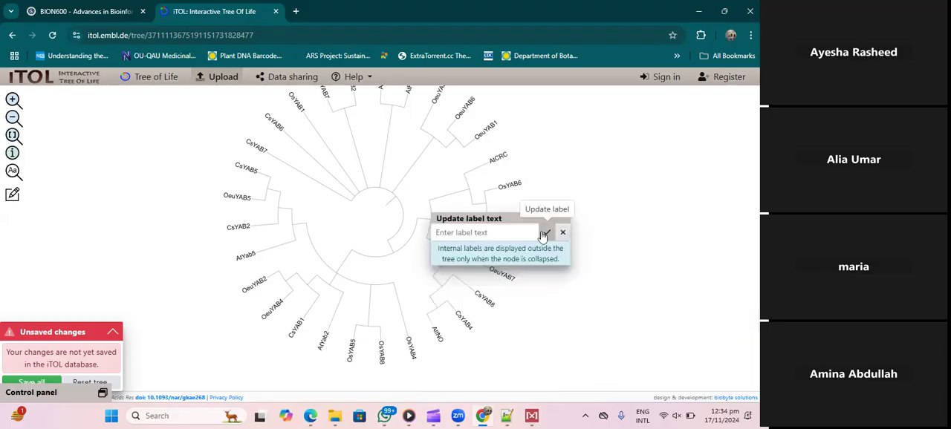
click(545, 234)
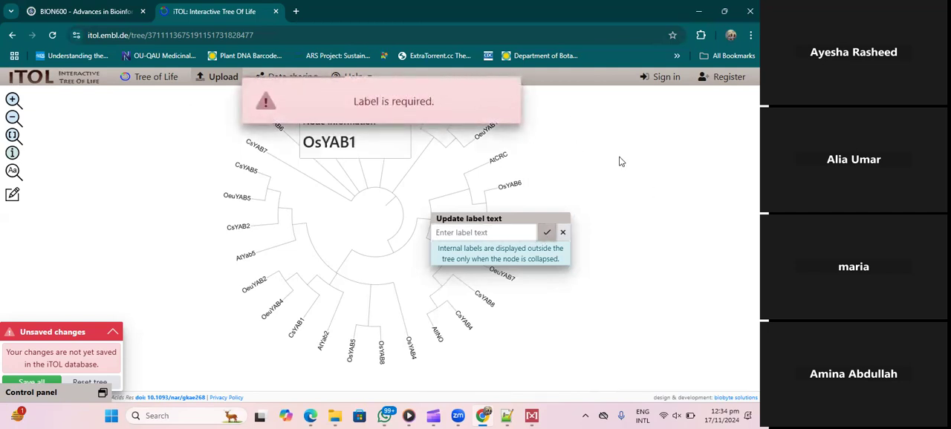
click(548, 232)
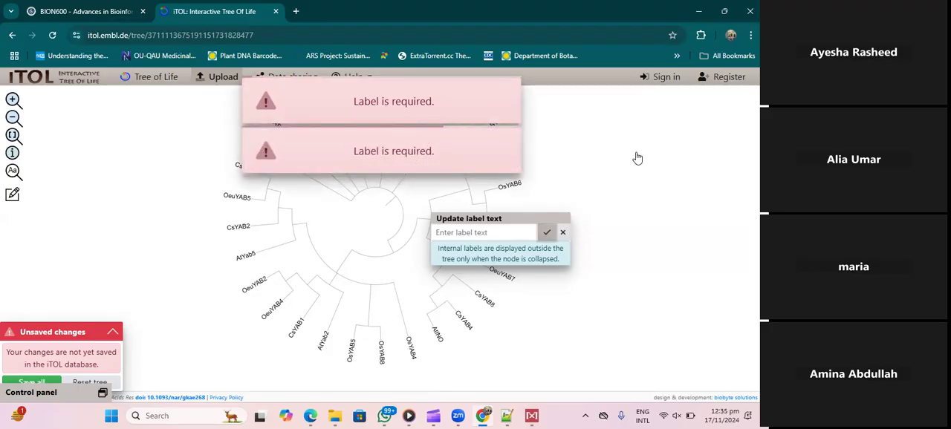
click(563, 234)
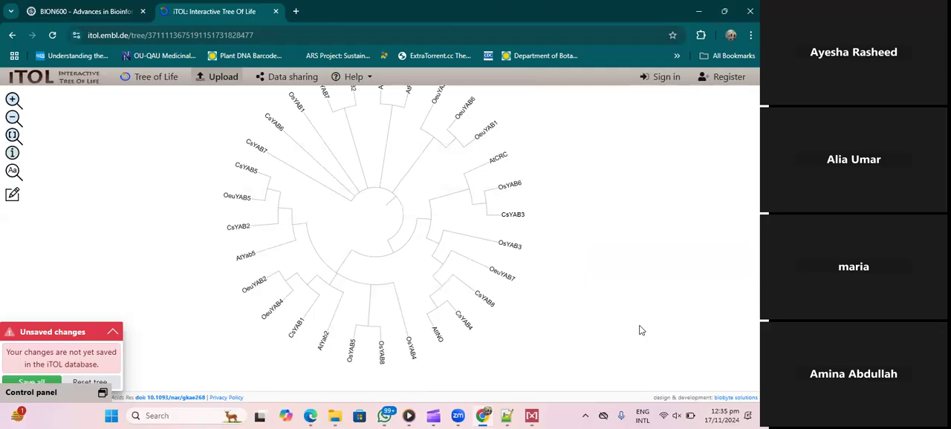
mouse_move(432, 225)
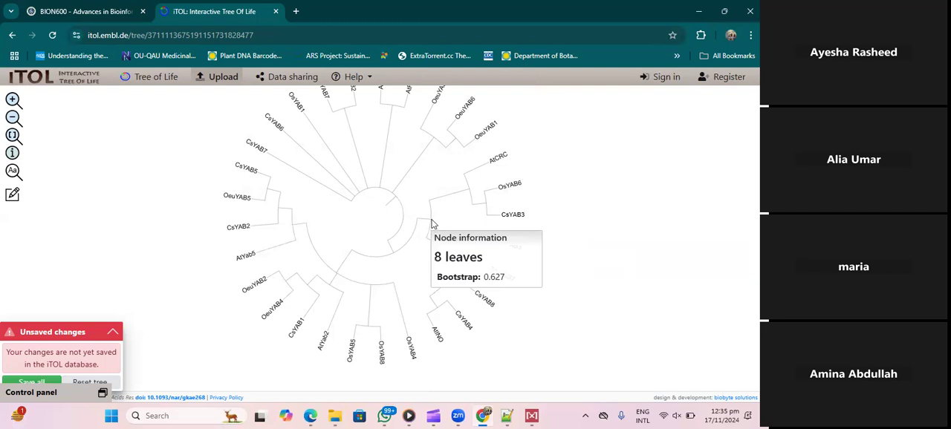
click(432, 225)
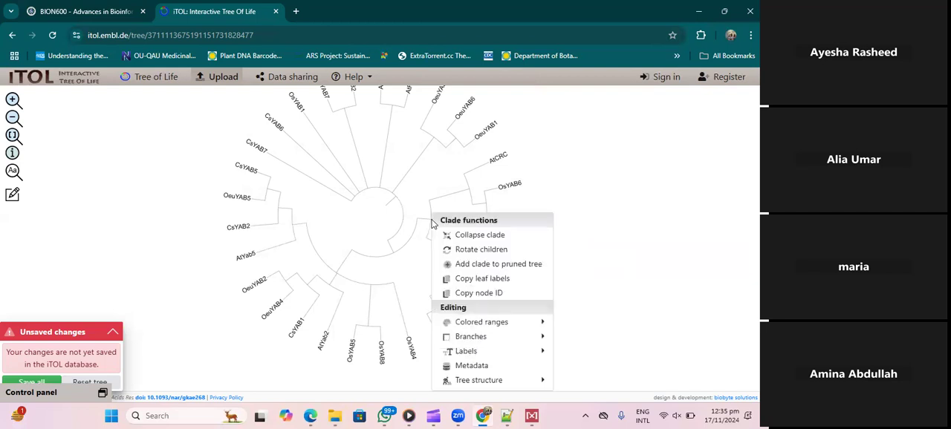
click(692, 202)
- Rename the label of the CsYAB4 leaf, next to AtINO, as CsINO
mouse_move(462, 115)
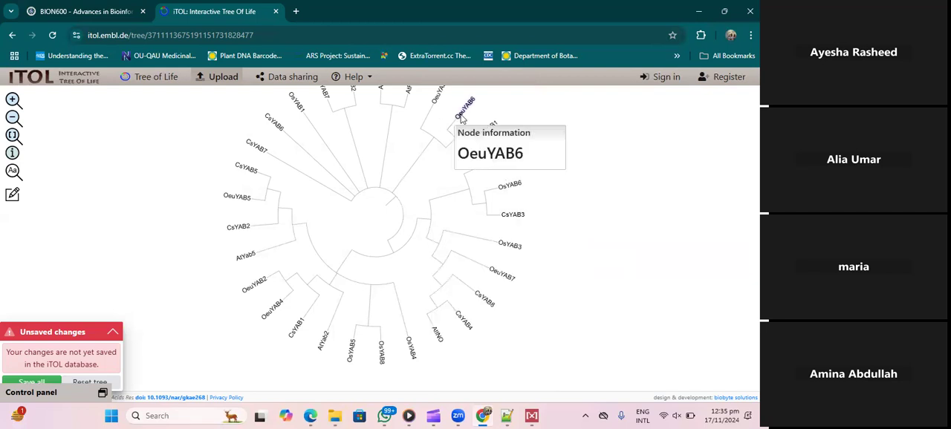
mouse_move(330, 346)
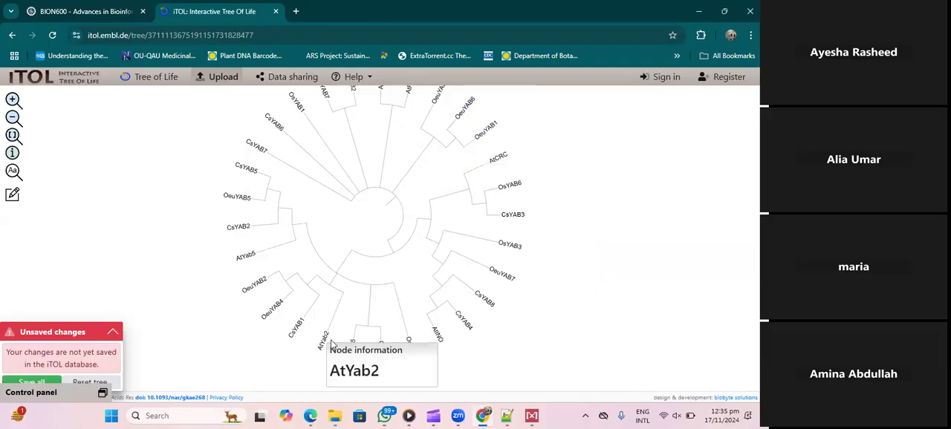
mouse_move(284, 236)
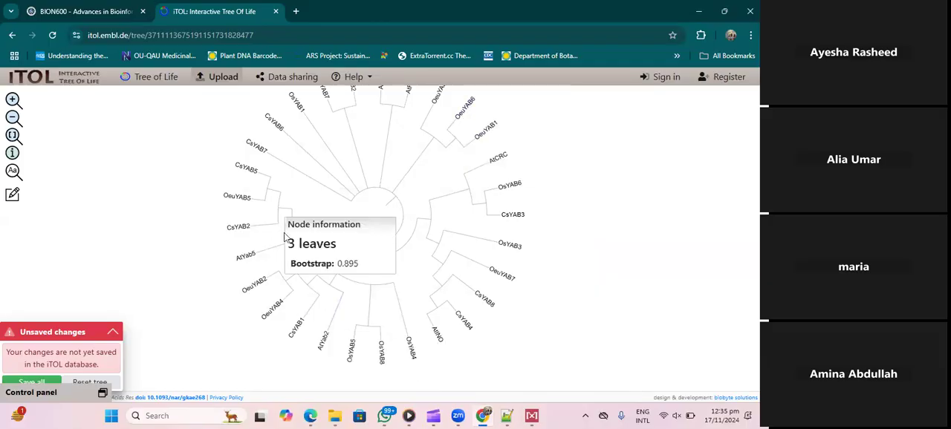
mouse_move(479, 165)
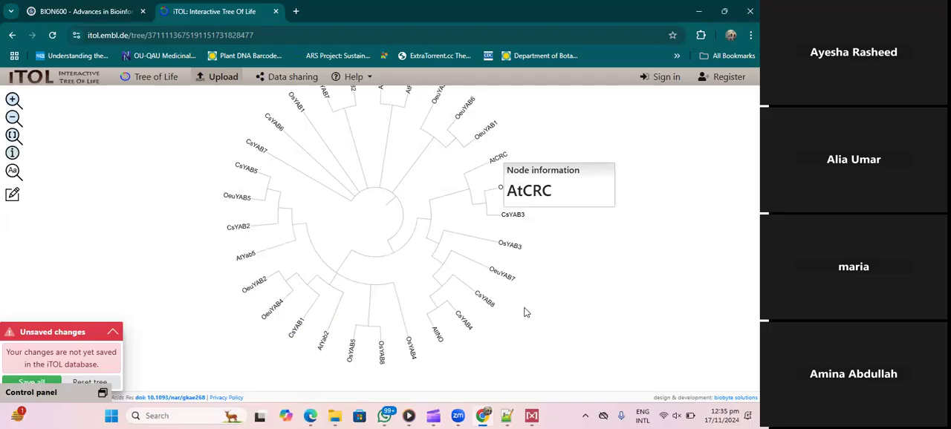
mouse_move(465, 325)
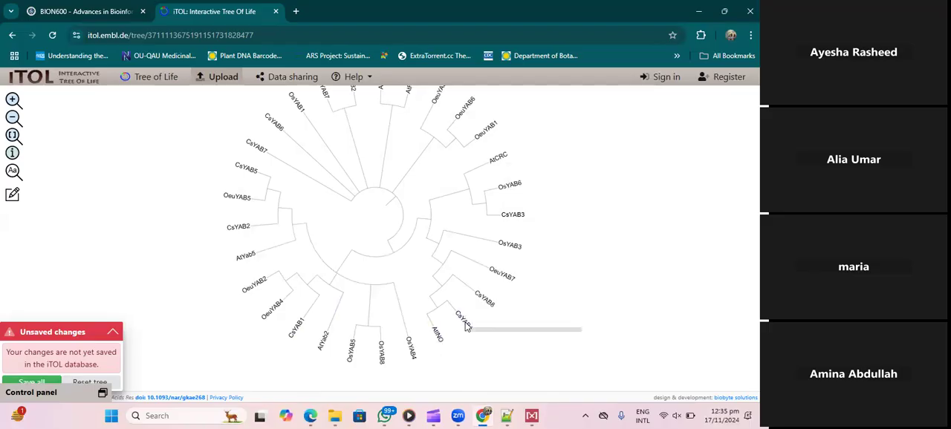
scroll(467, 325, down, 1)
right_click(465, 267)
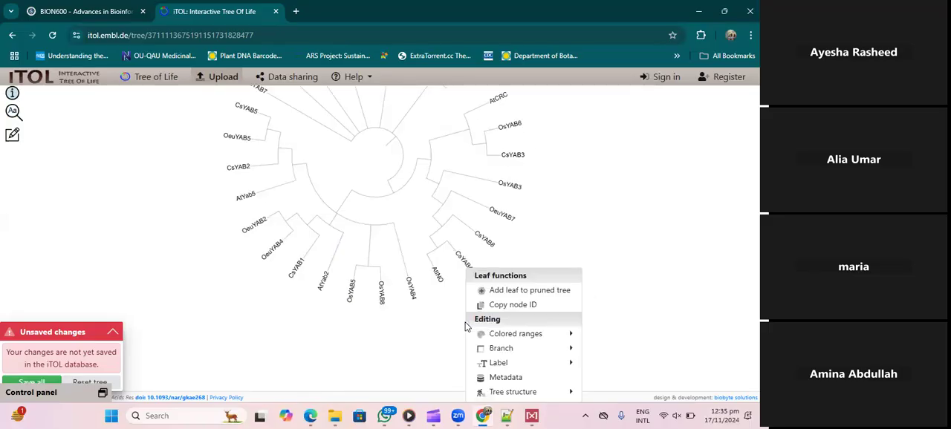
right_click(462, 264)
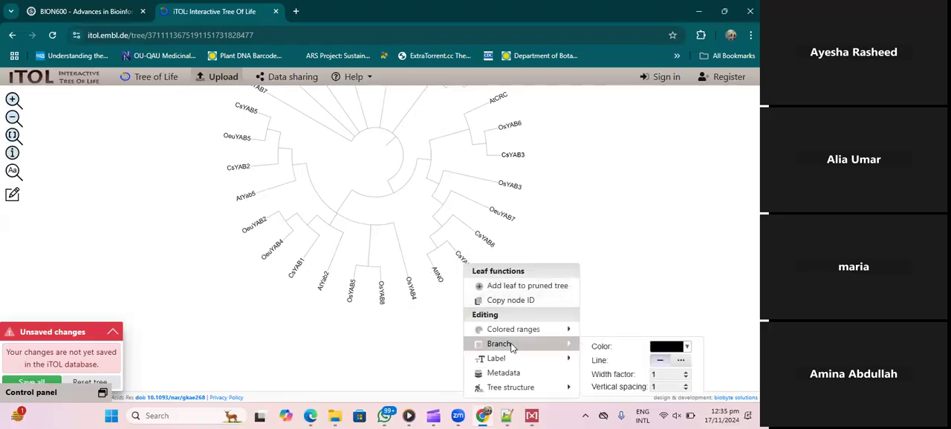
mouse_move(509, 359)
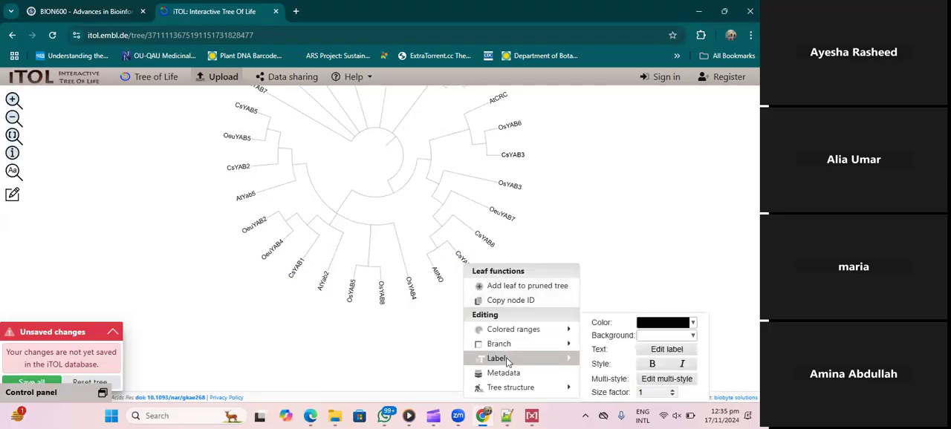
click(677, 350)
click(508, 282)
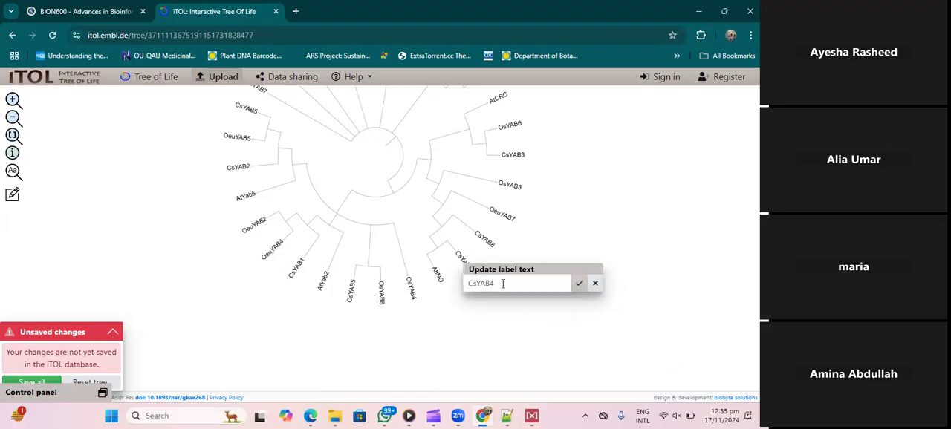
key(BackSpace)
key(BackSpace)
key(BackSpace)
key(BackSpace)
text(INP)
key(BackSpace)
text(O)
click(579, 284)
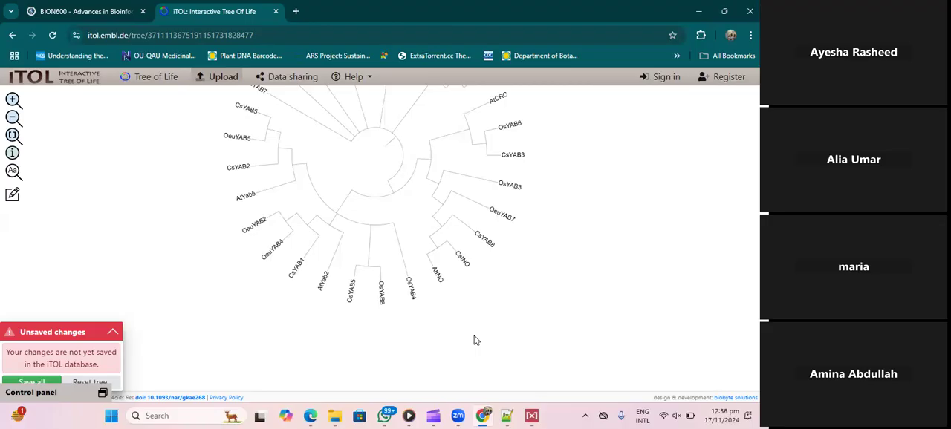
- Rename the label of the OsYAB6 leaf, next to AtCRC, as OsCRC
mouse_move(497, 97)
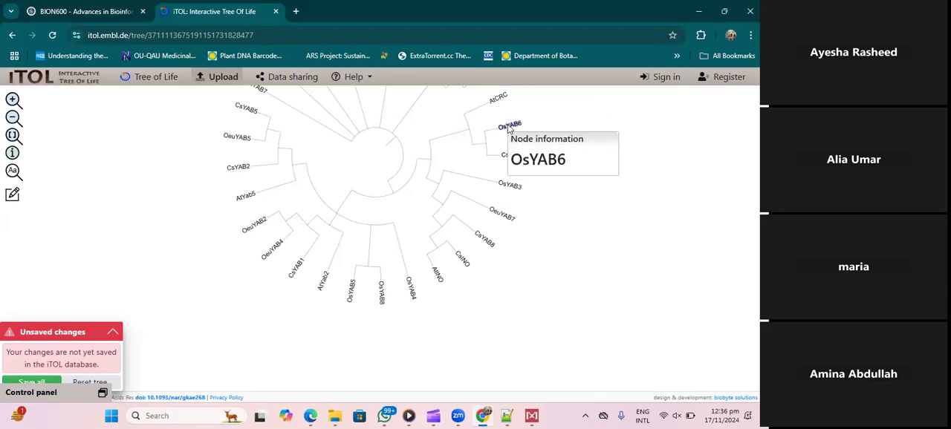
click(509, 128)
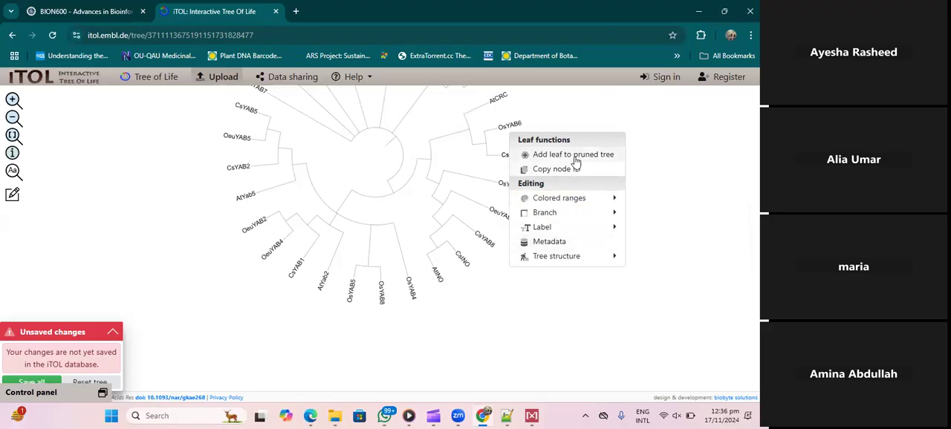
mouse_move(600, 219)
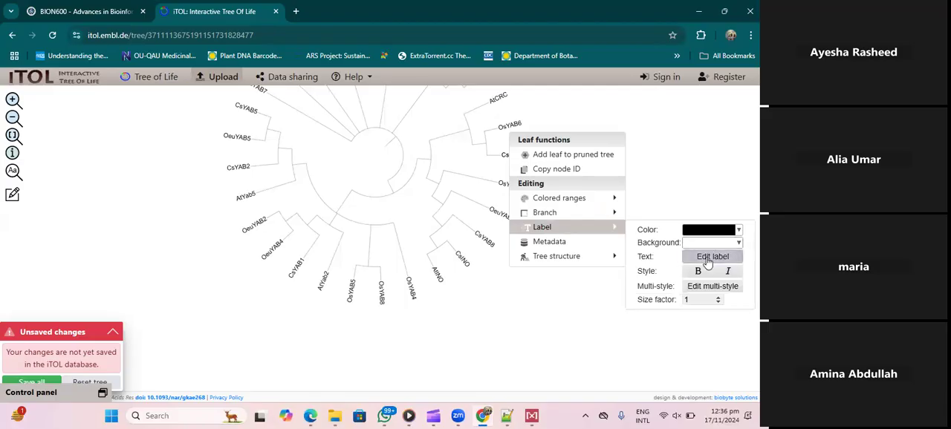
click(711, 256)
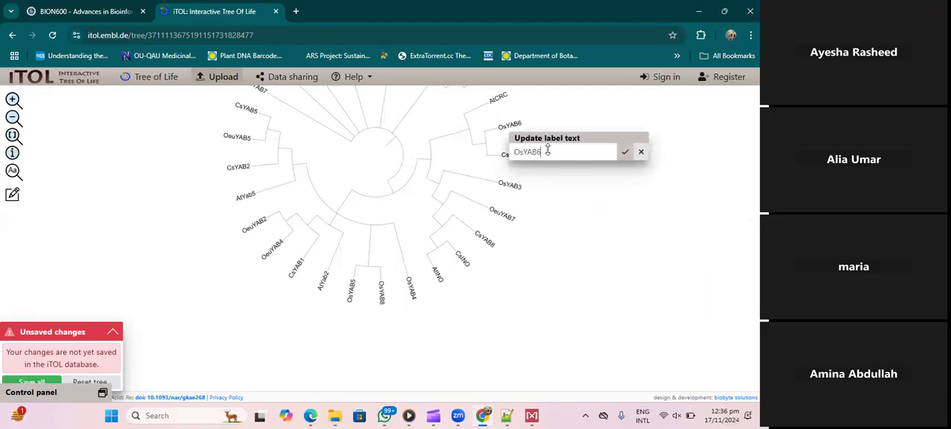
key(BackSpace)
key(BackSpace)
key(BackSpace)
key(BackSpace)
text(CRC)
click(626, 151)
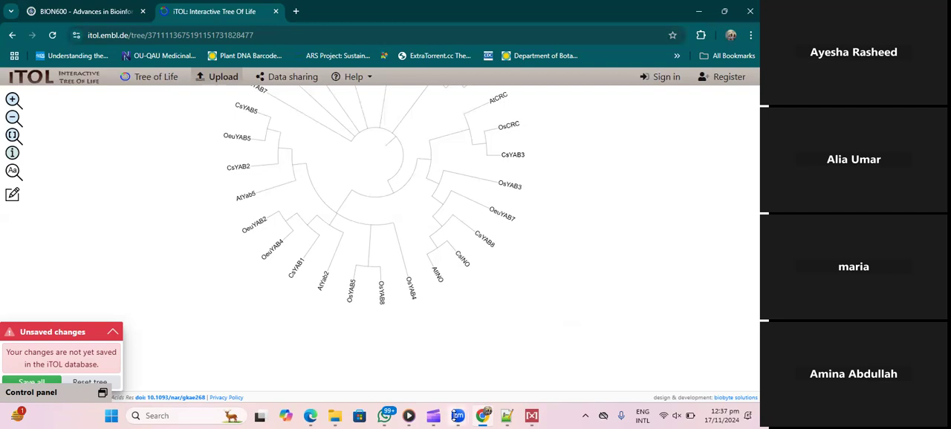
- Switch to crop.txt in Notepad++ and copy the six Arabidopsis sequences from AtYab5 through AtCRC
click(476, 418)
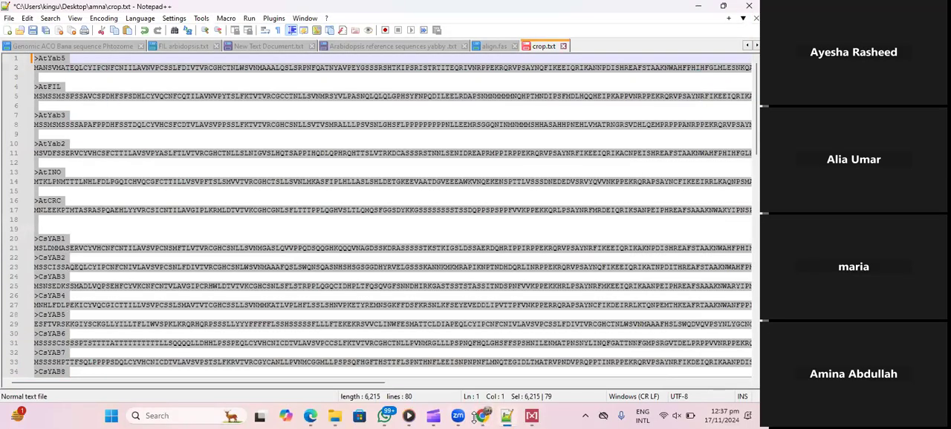
click(475, 418)
click(27, 78)
drag(34, 59, 72, 220)
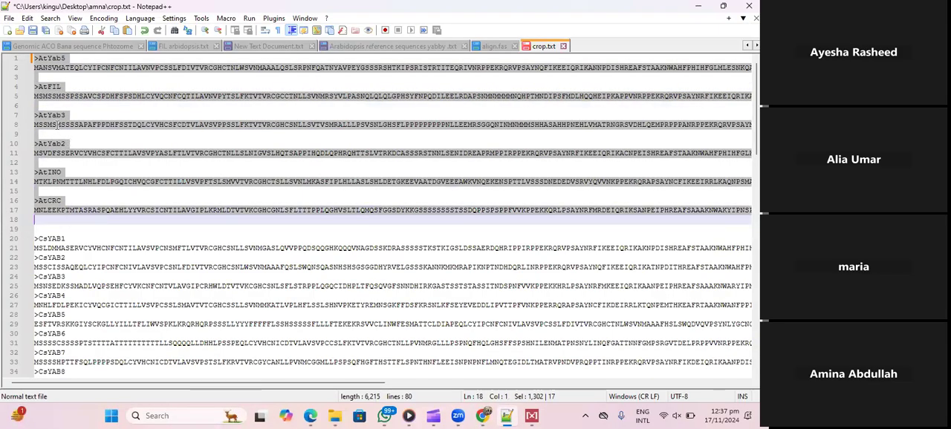
right_click(74, 124)
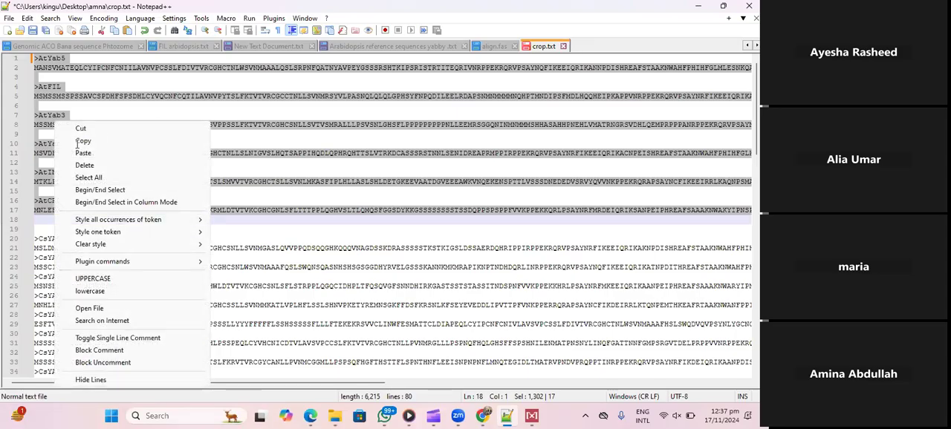
click(82, 142)
click(507, 416)
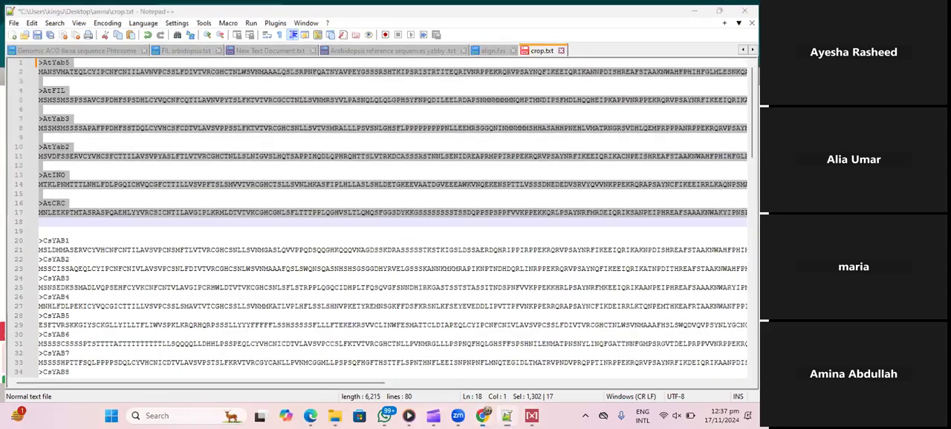
- Switch to MEGA, export the align2.fas bootstrap consensus tree as Newick with bootstrap values, and copy the entire exported text
click(531, 416)
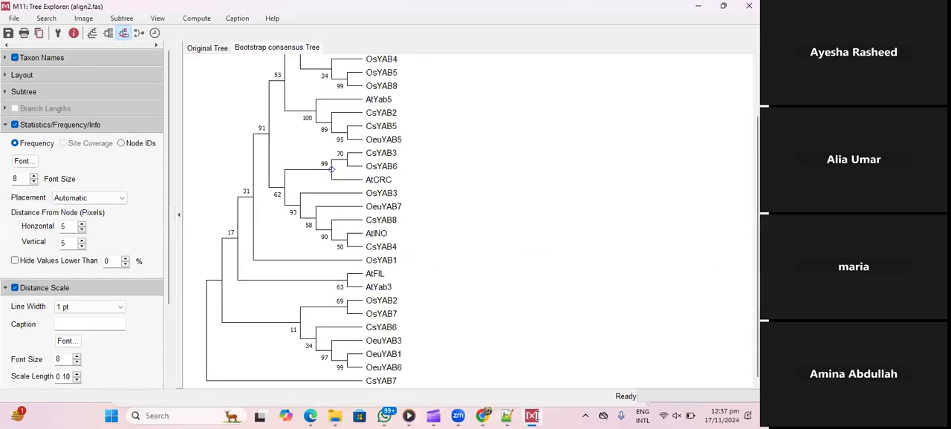
click(696, 8)
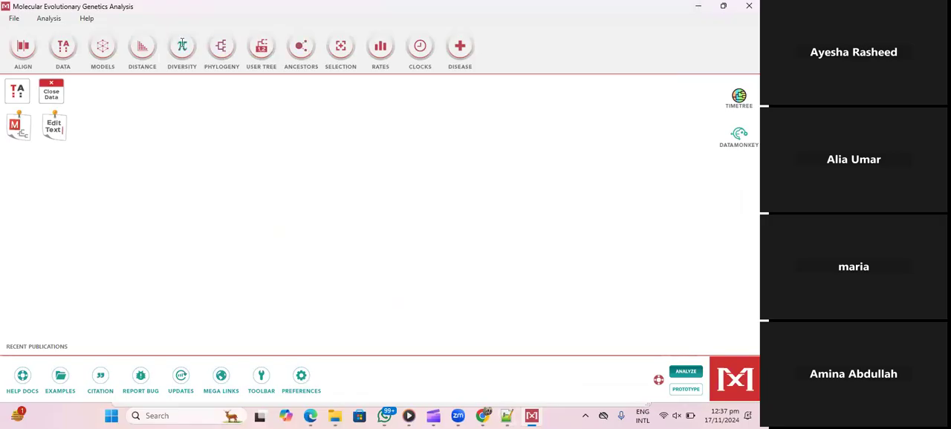
click(56, 124)
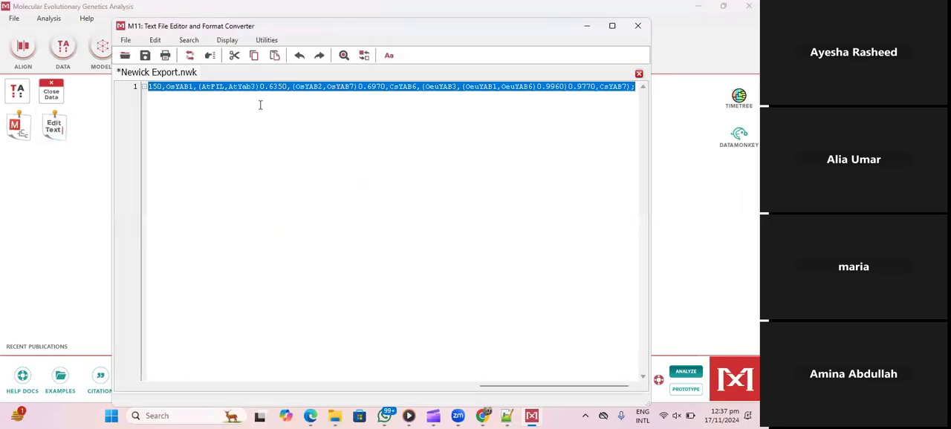
click(19, 134)
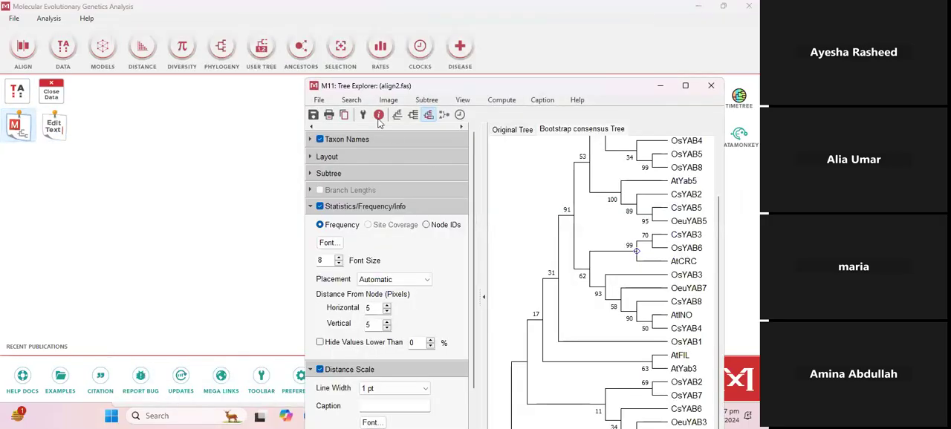
double_click(574, 86)
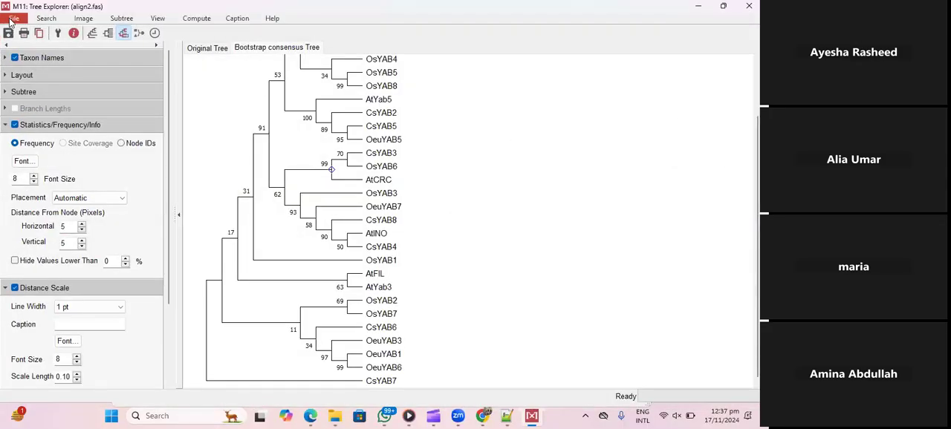
click(14, 18)
click(44, 41)
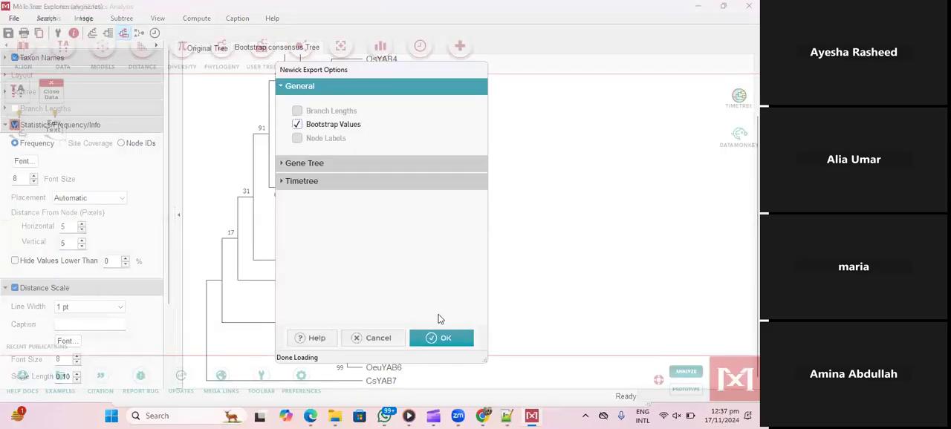
click(441, 338)
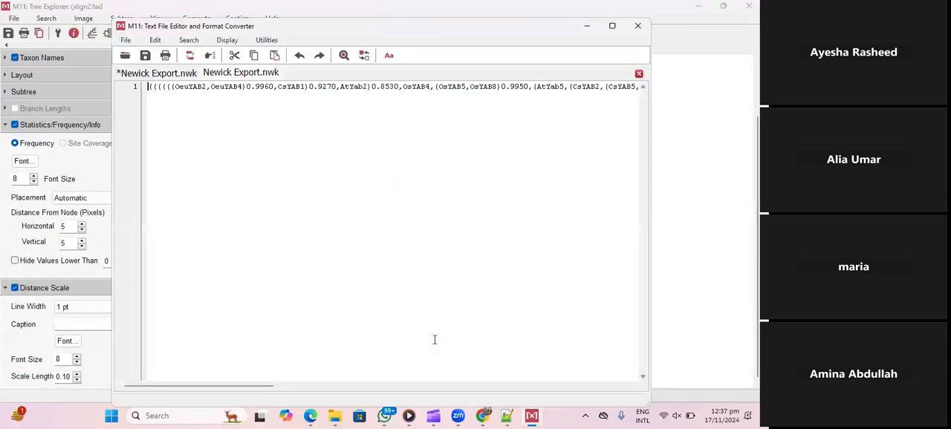
key(ctrl+a)
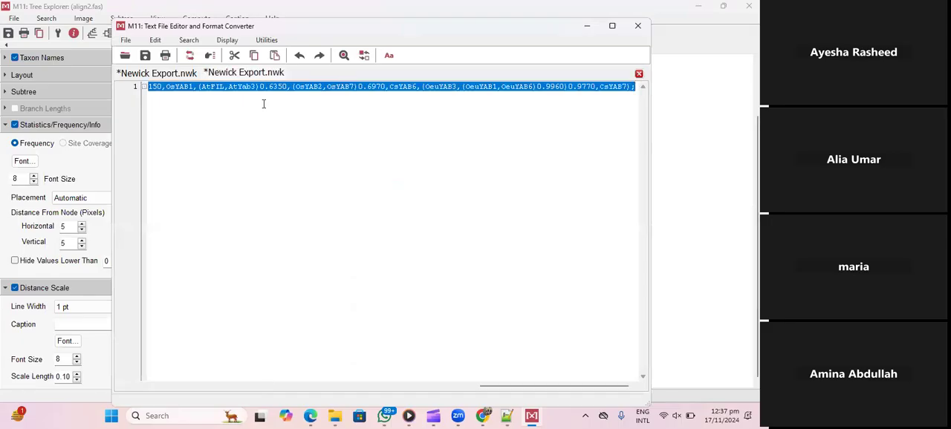
- Switch to Chrome, search Google for itol in a new tab, and open the iTOL: Interactive Tree Of Life site
click(482, 417)
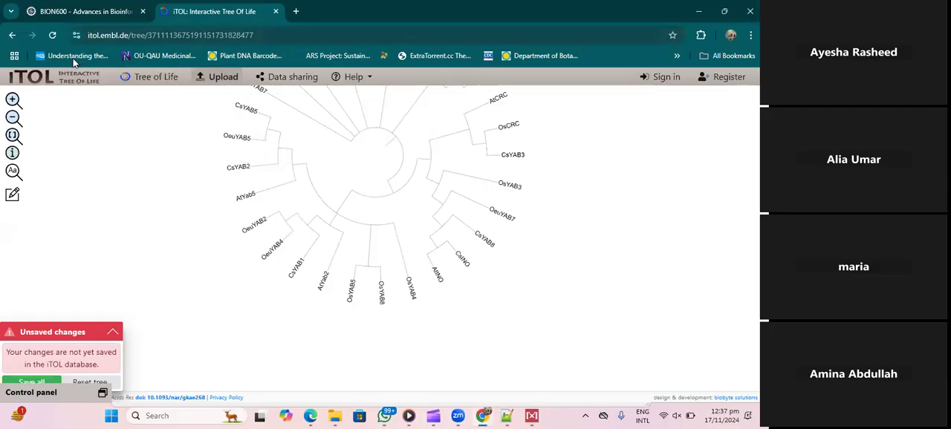
click(295, 18)
text(ITOL)
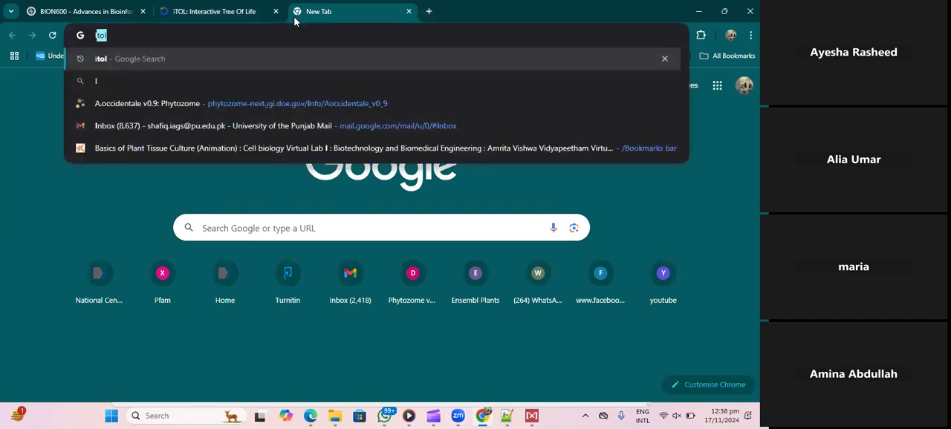
click(188, 57)
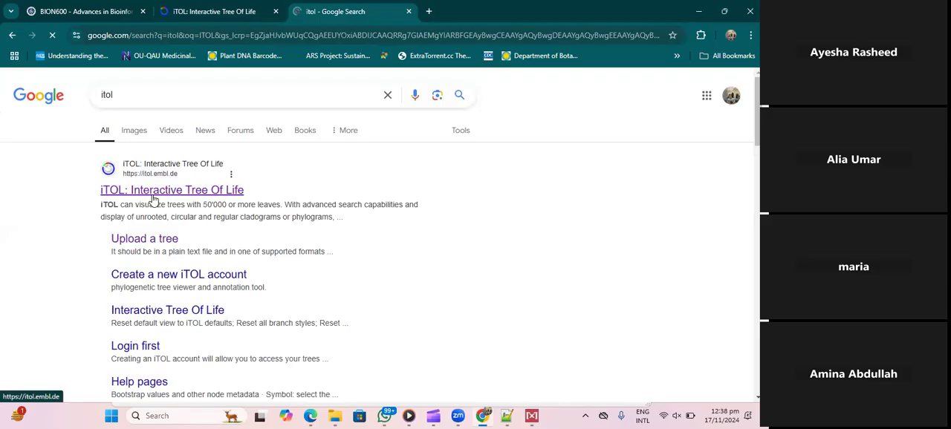
click(153, 194)
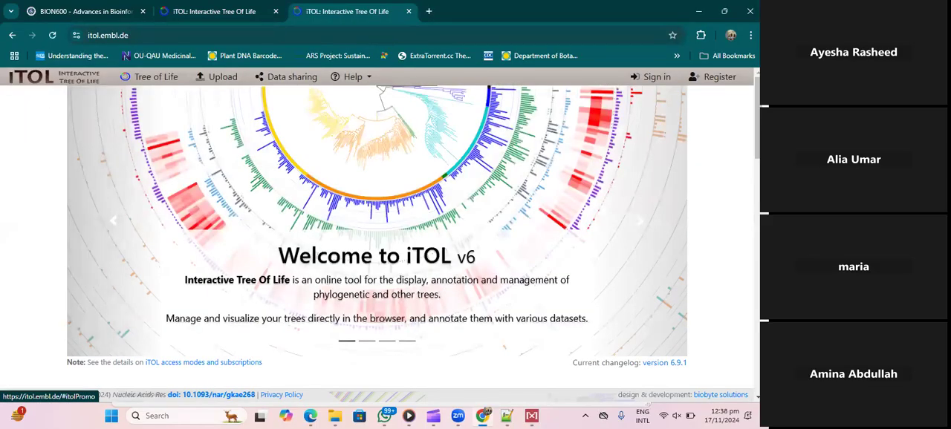
scroll(456, 341, down, 3)
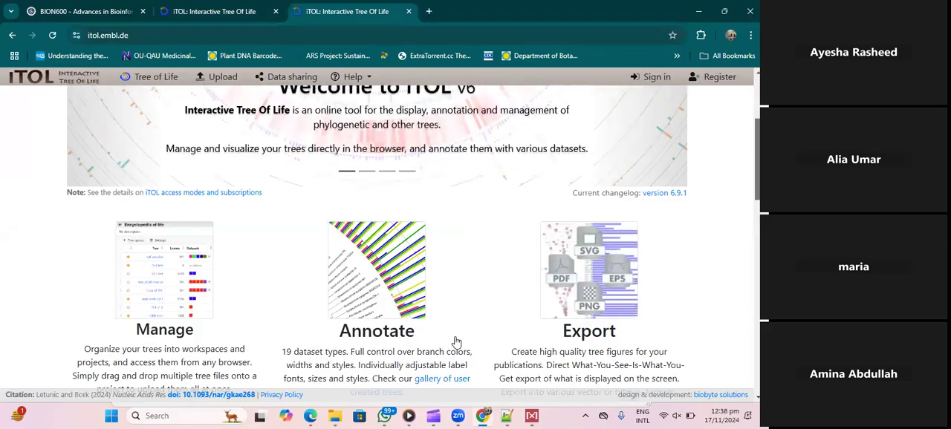
scroll(456, 341, down, 10)
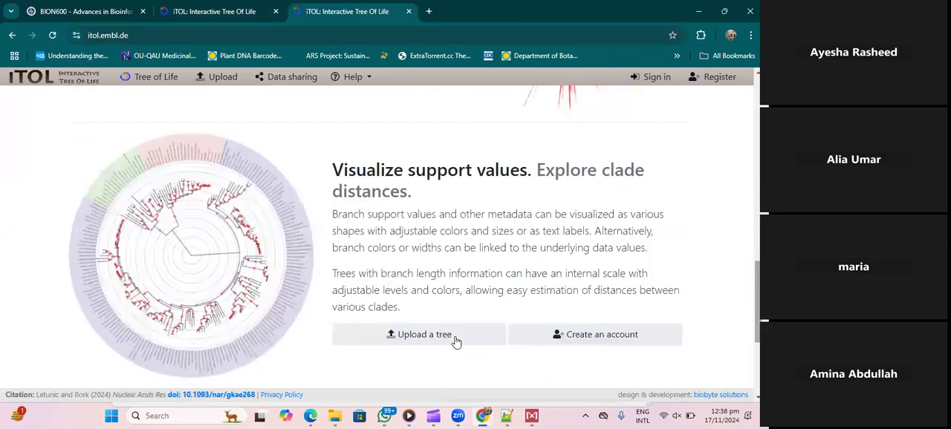
click(456, 342)
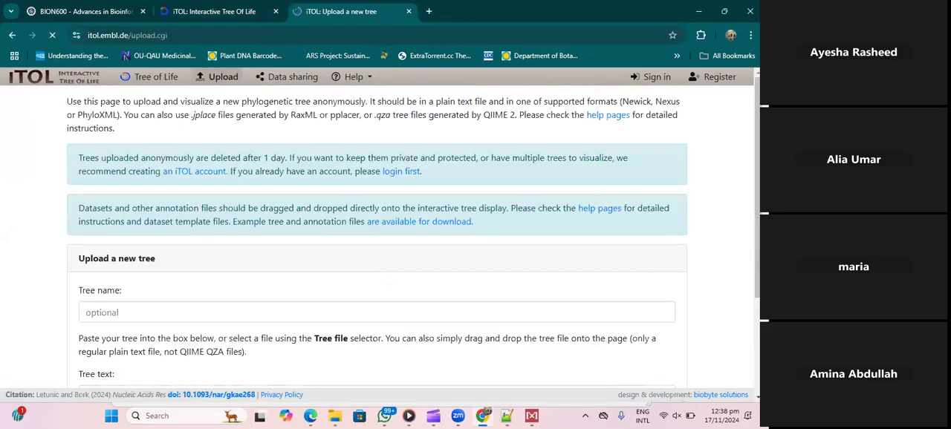
scroll(250, 149, down, 3)
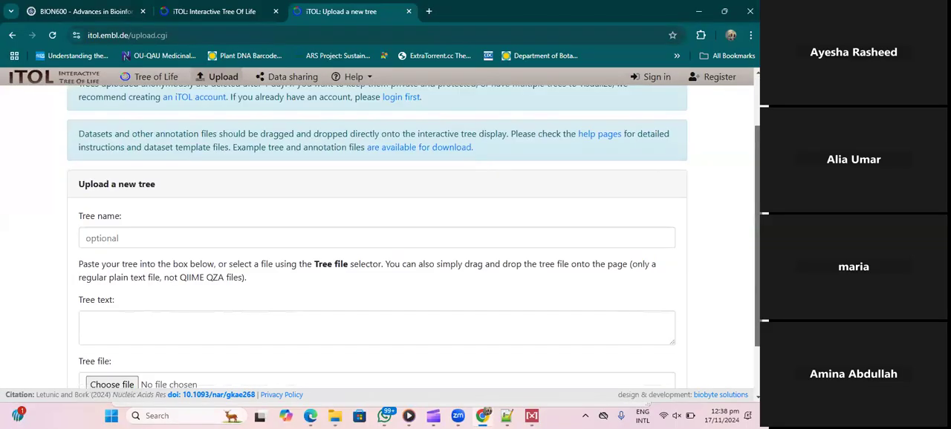
scroll(176, 72, up, 3)
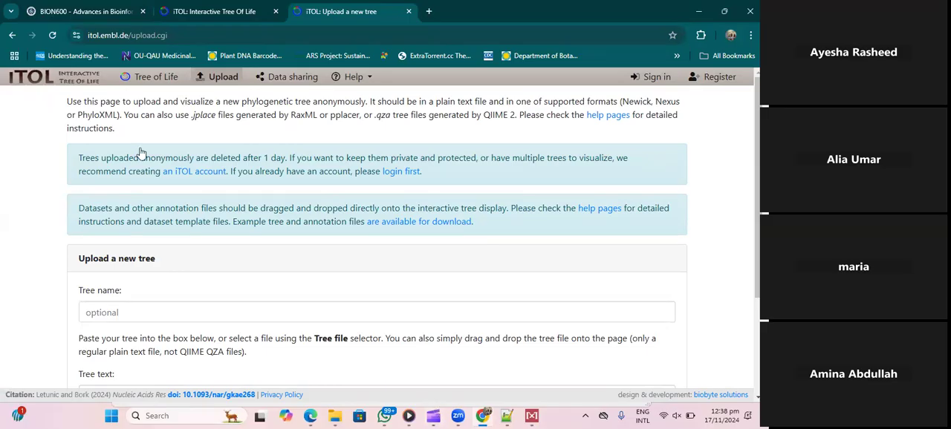
click(13, 38)
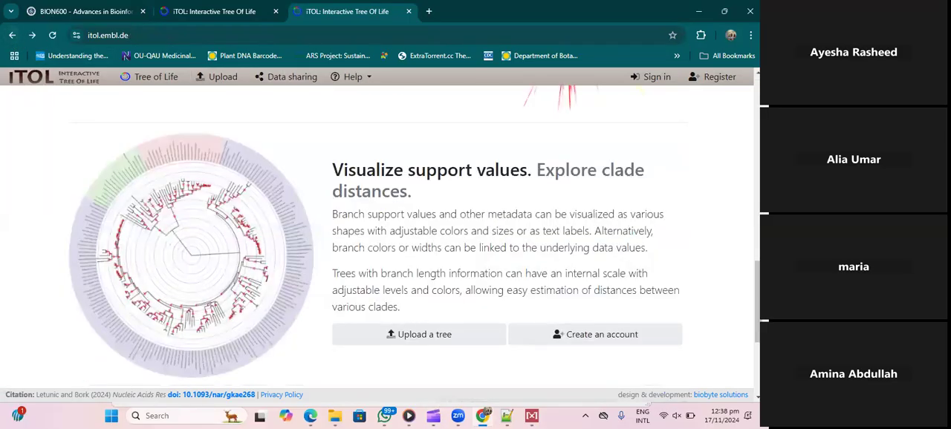
- Open iTOL's tree upload page, paste the copied Newick text as the tree text, and upload it
mouse_move(756, 287)
mouse_down()
mouse_move(757, 131)
mouse_move(757, 227)
mouse_up()
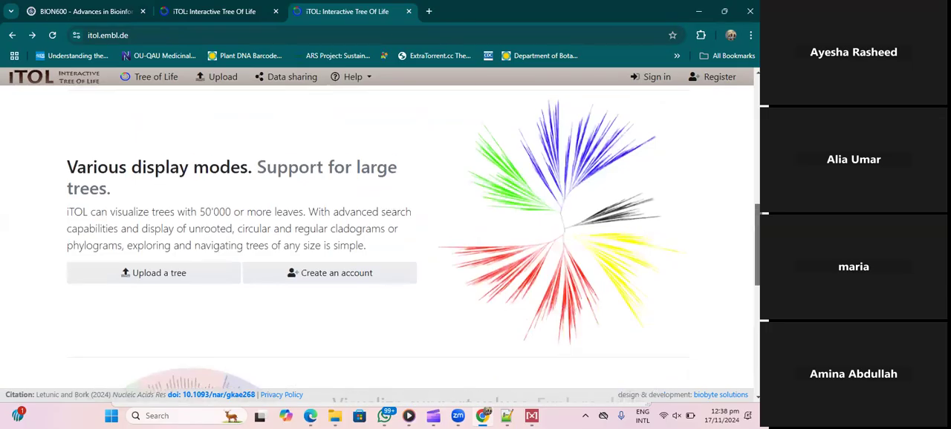
click(136, 276)
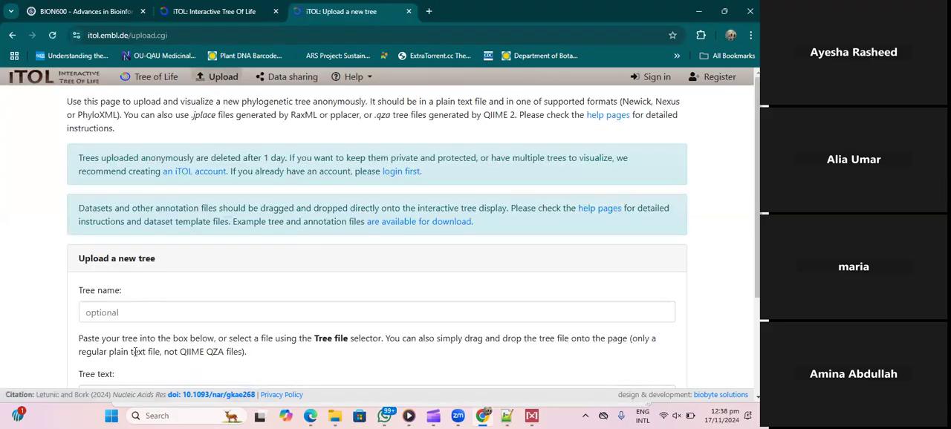
scroll(371, 245, down, 3)
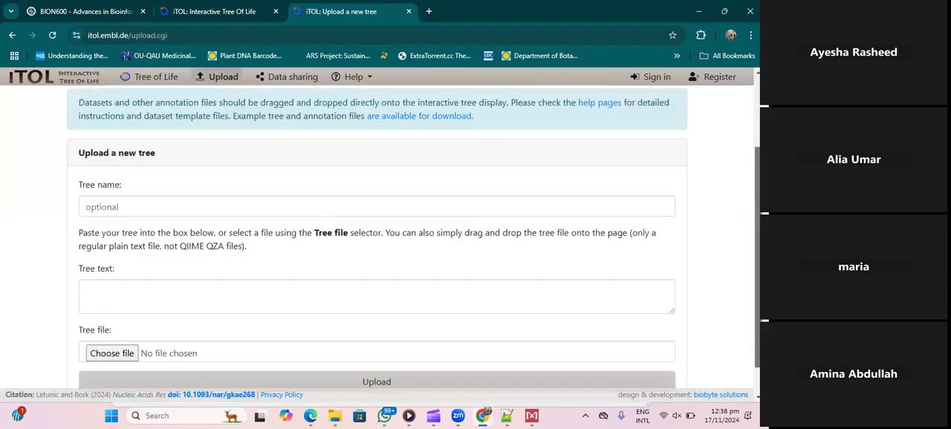
click(178, 260)
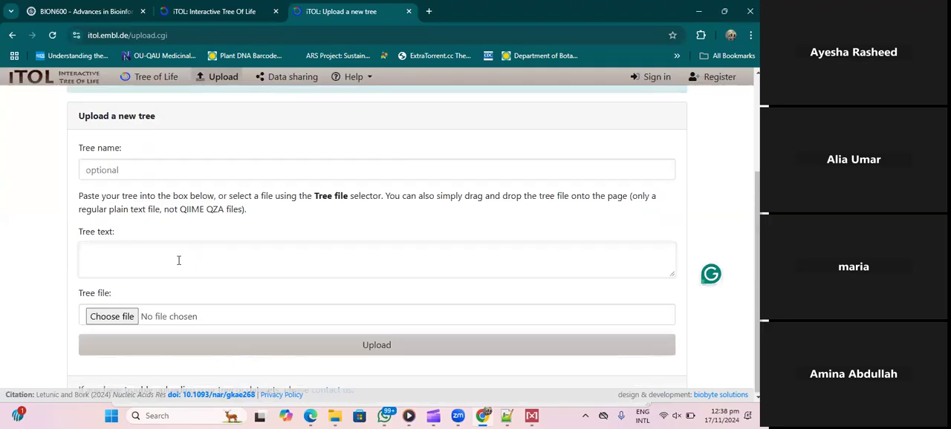
key(ctrl+v)
click(382, 345)
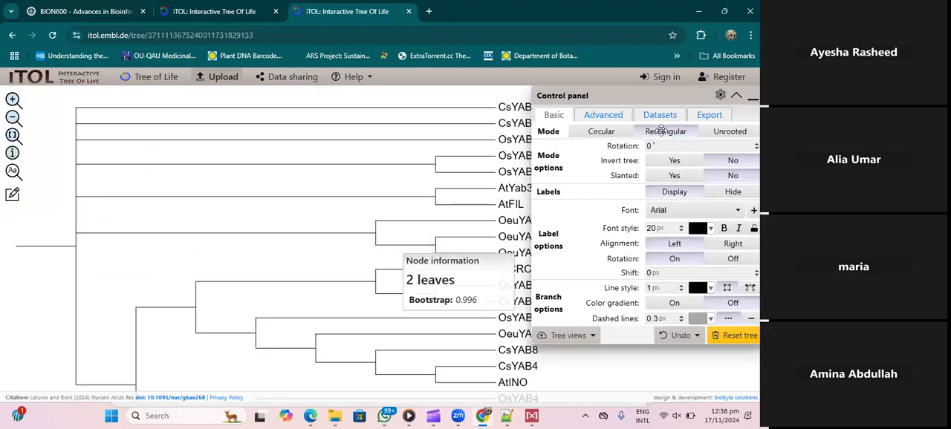
- Try the circular, rectangular and unrooted display modes on the uploaded tree, ending with circular
click(606, 132)
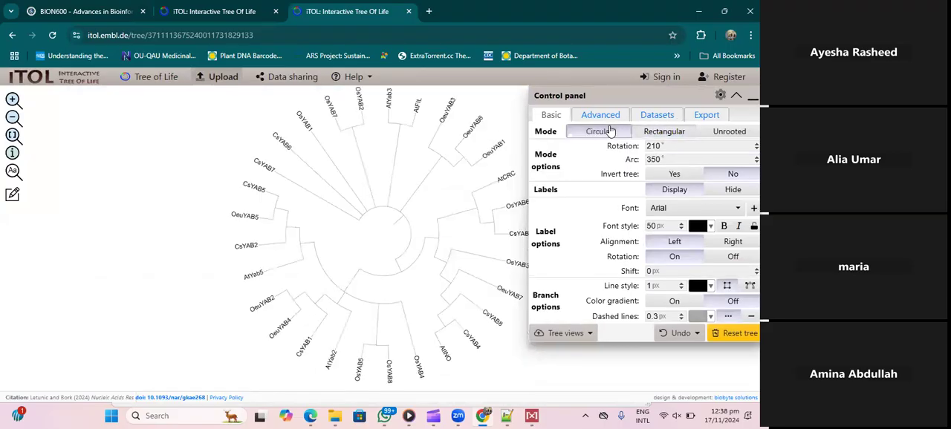
click(663, 131)
click(724, 133)
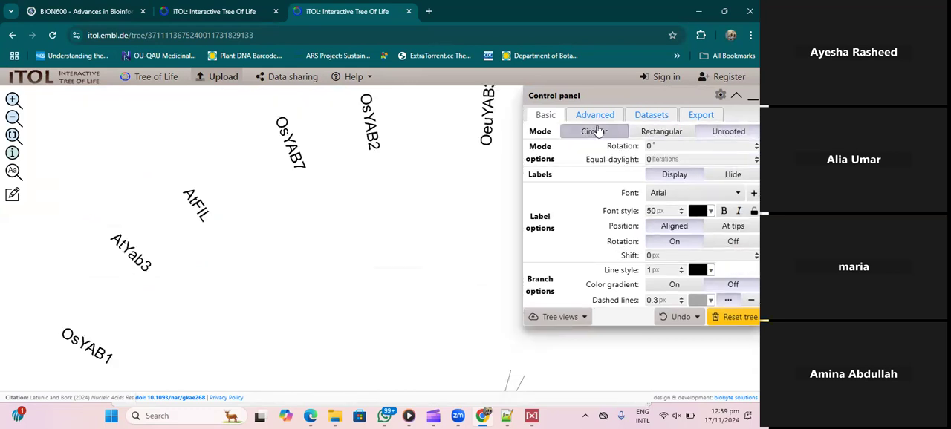
click(599, 132)
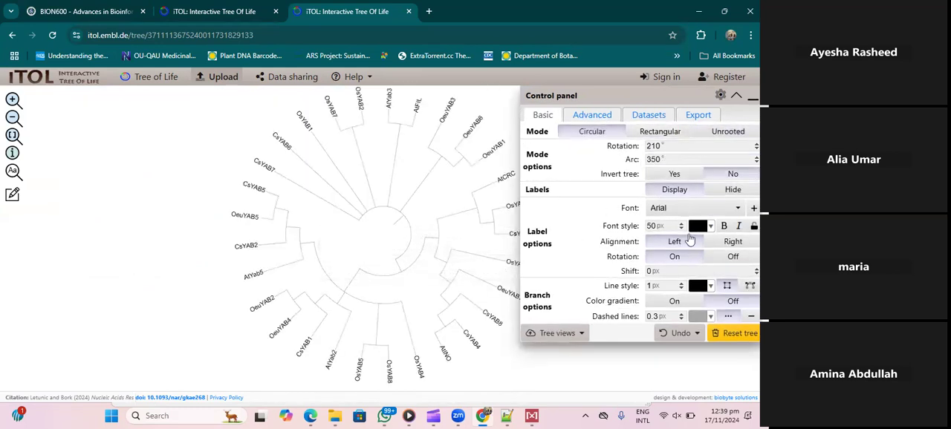
- View the clade functions available for the three-leaf node that includes AtCRC
click(477, 212)
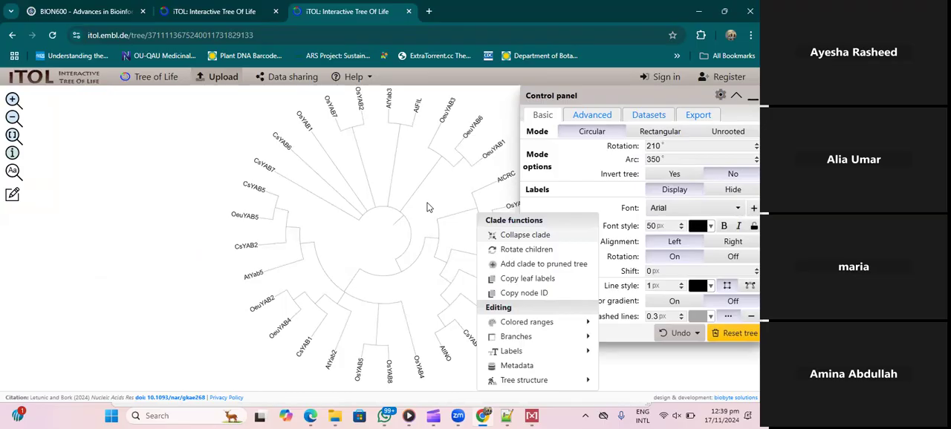
click(146, 232)
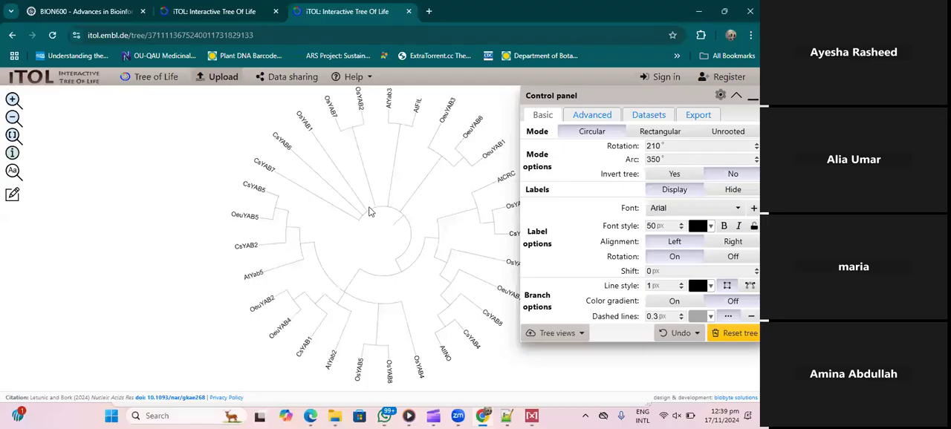
- Set the circular tree's arc to 360° and its rotation to 80°
mouse_move(366, 216)
drag(366, 216, 234, 217)
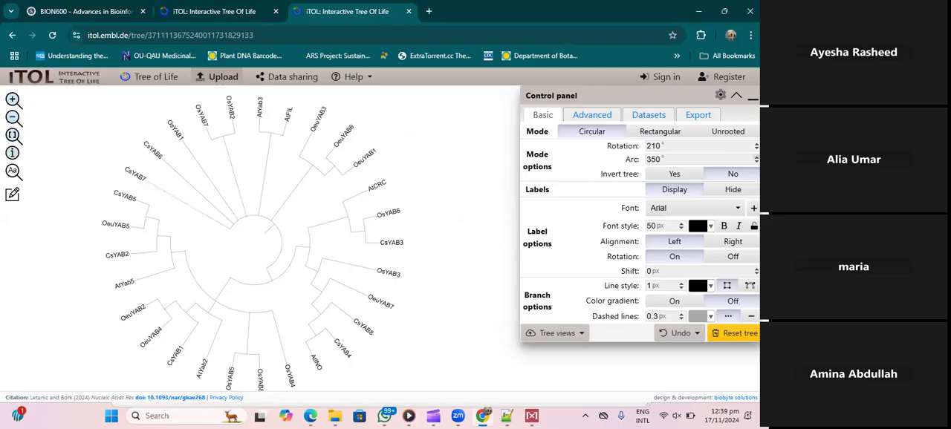
click(755, 157)
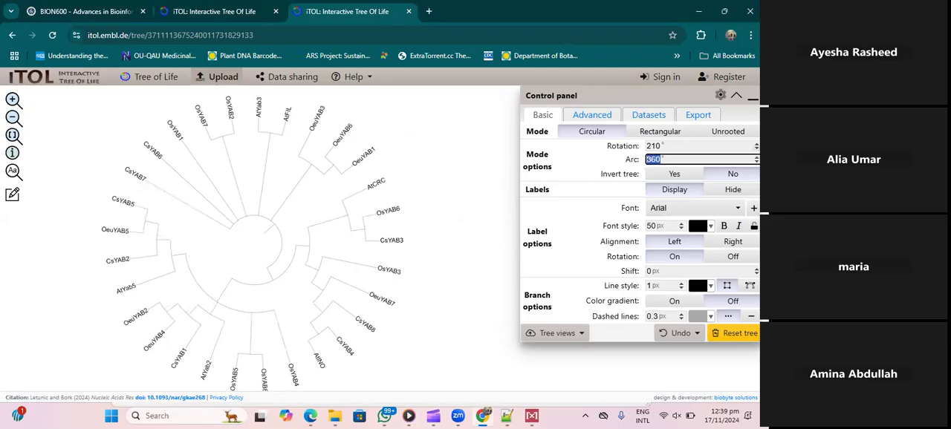
click(755, 148)
click(755, 148)
click(755, 148)
click(755, 148)
click(756, 148)
click(755, 148)
click(755, 148)
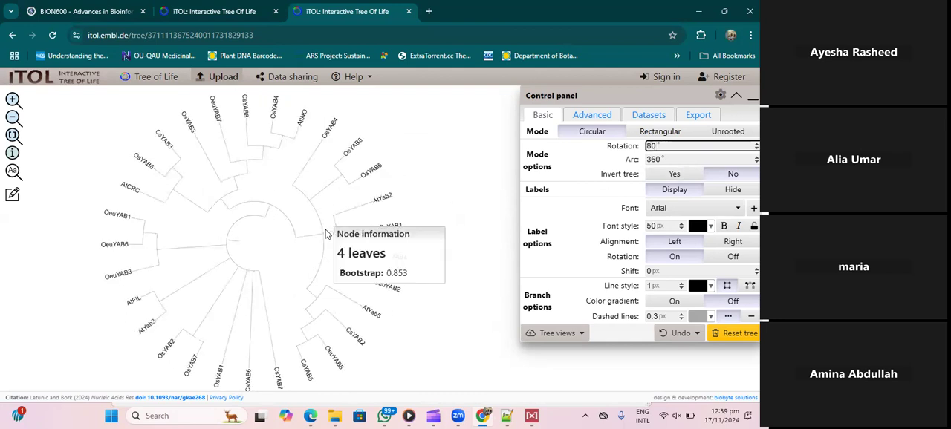
- Switch the tree to rectangular display and return it to circular mode
mouse_move(322, 238)
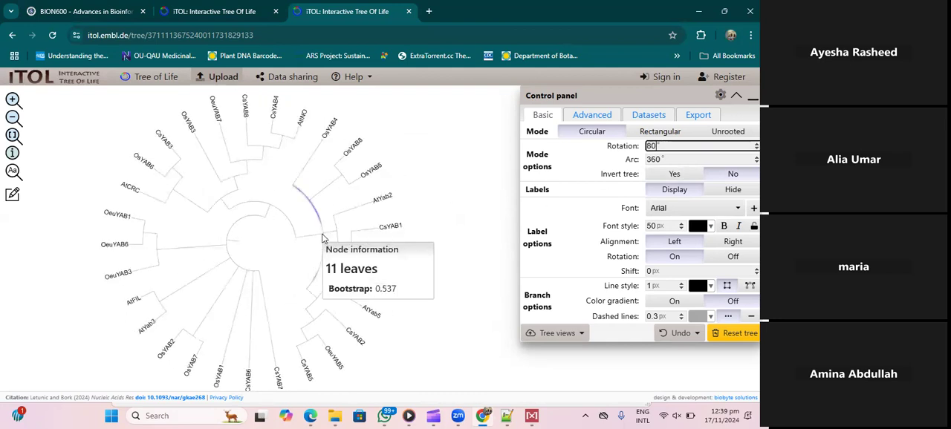
click(660, 131)
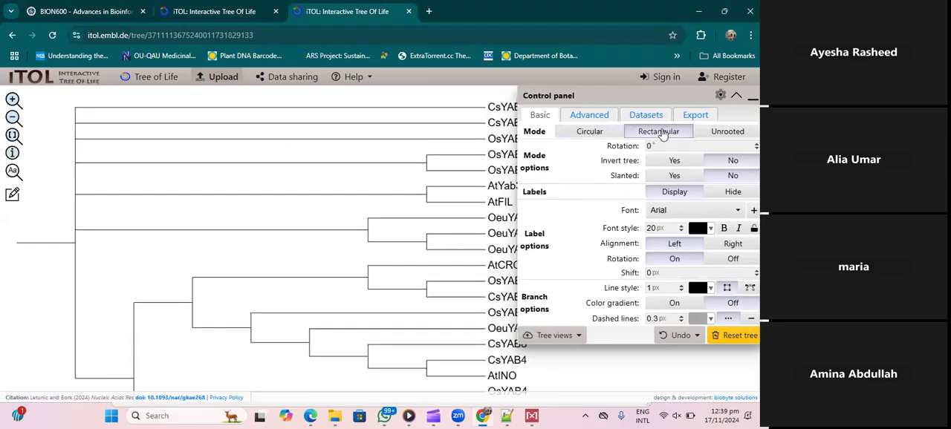
click(590, 131)
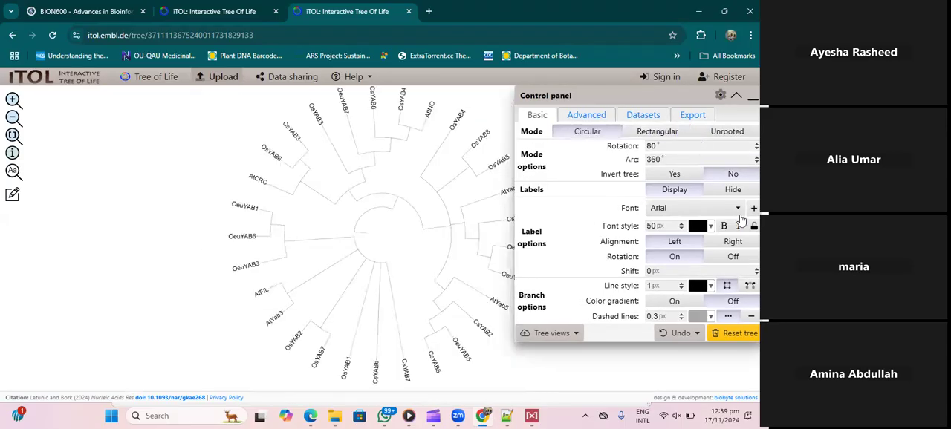
- Hide the leaf labels, set the branch line color to #995151, and display the labels again
click(710, 177)
click(719, 190)
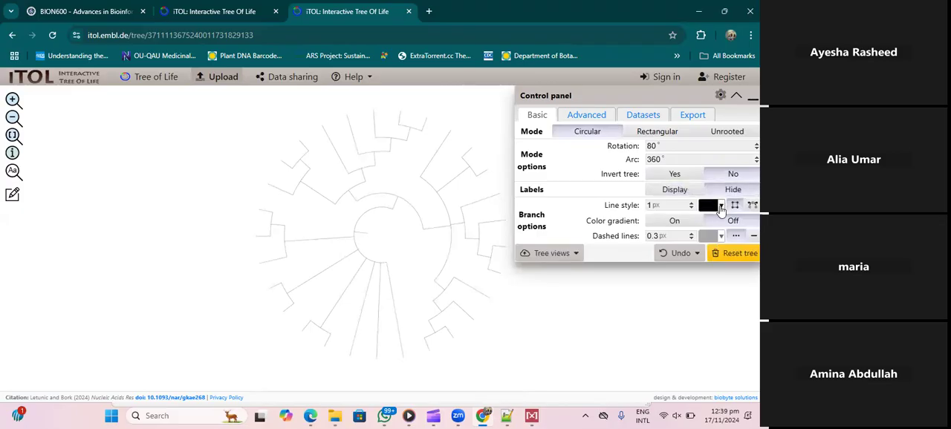
click(708, 206)
click(691, 254)
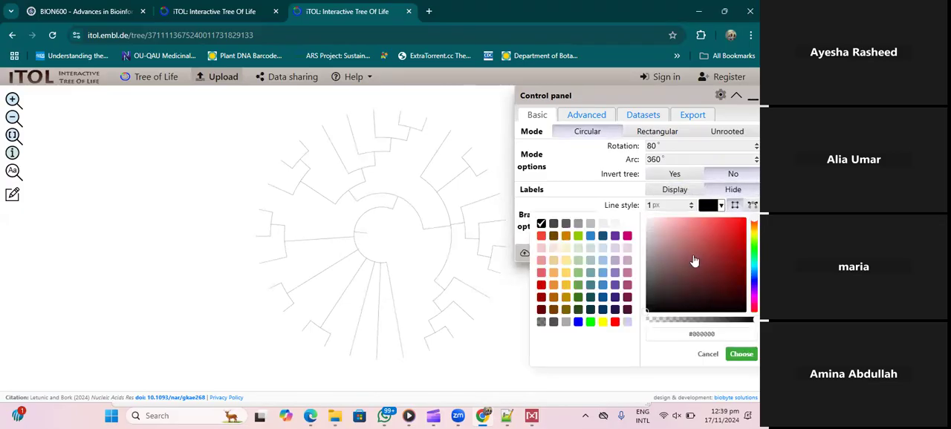
click(741, 355)
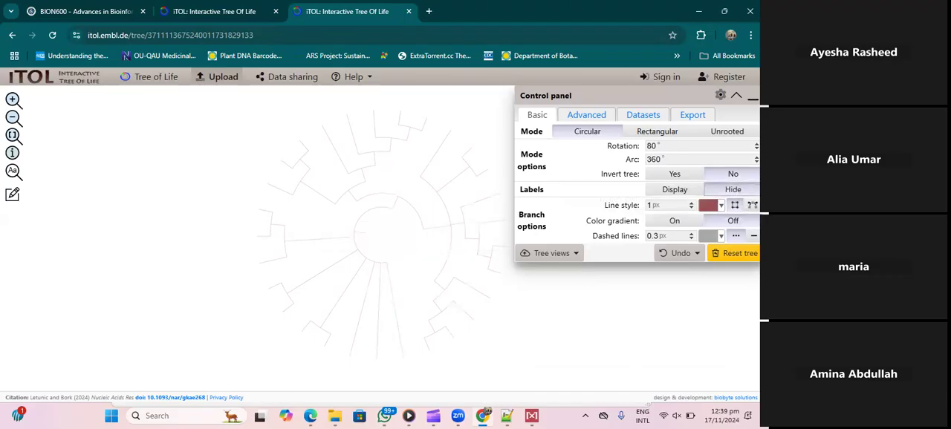
click(677, 190)
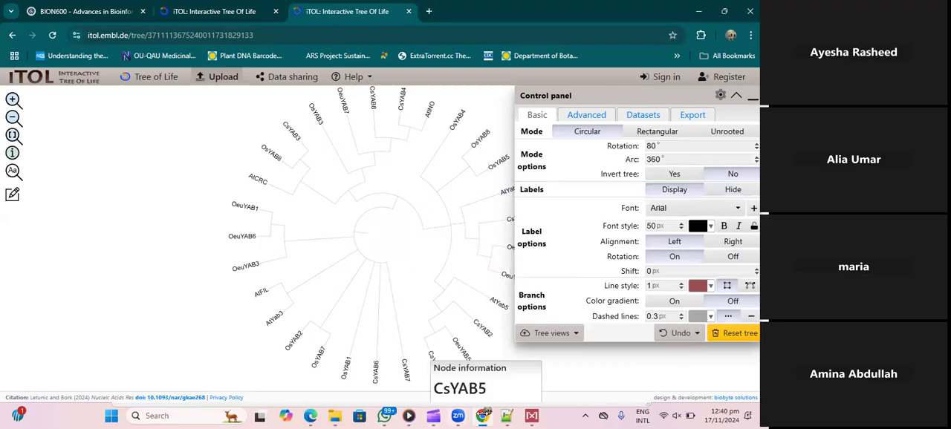
mouse_move(483, 415)
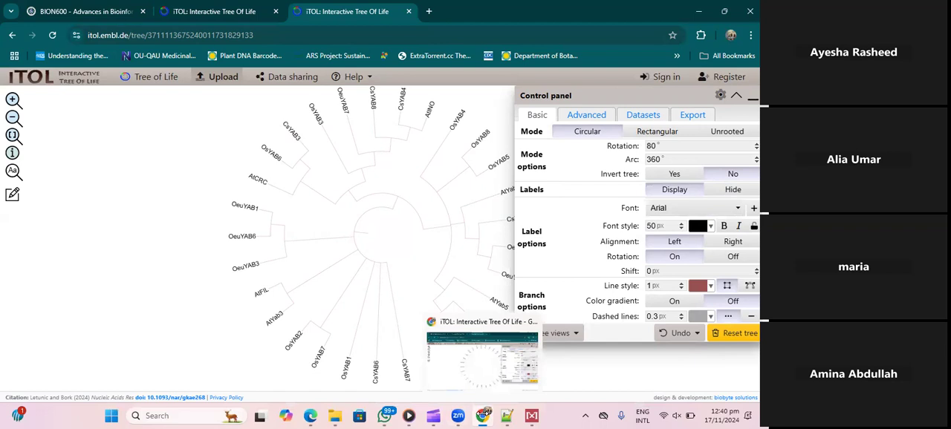